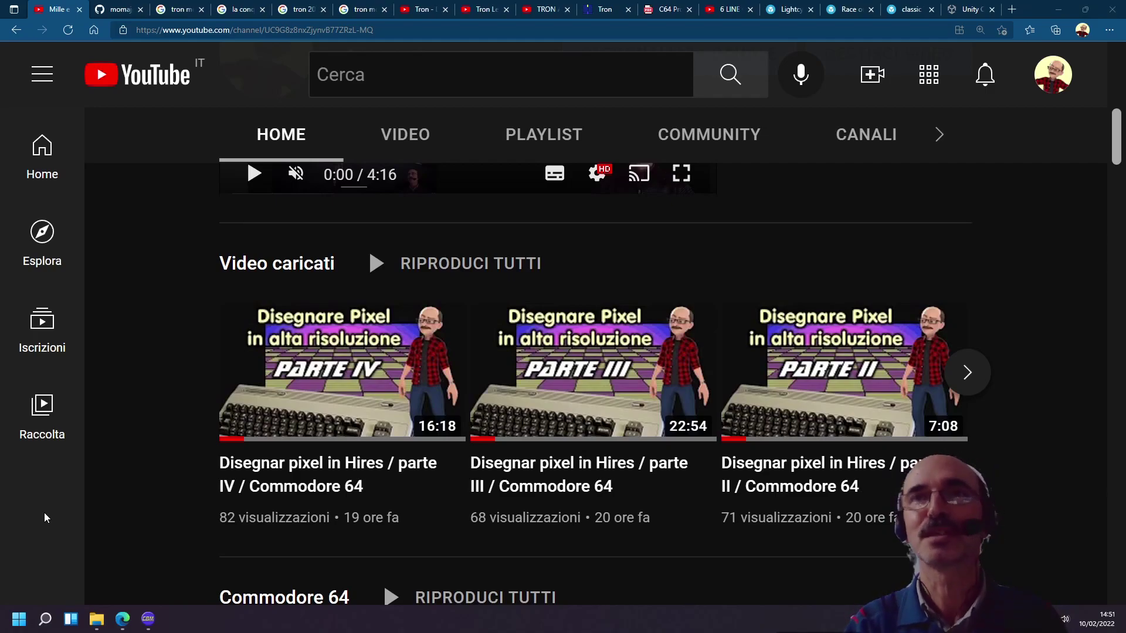
Switch from the C64 pixel-drawing channel to the GitHub momajd/Tron repository tab
click(131, 13)
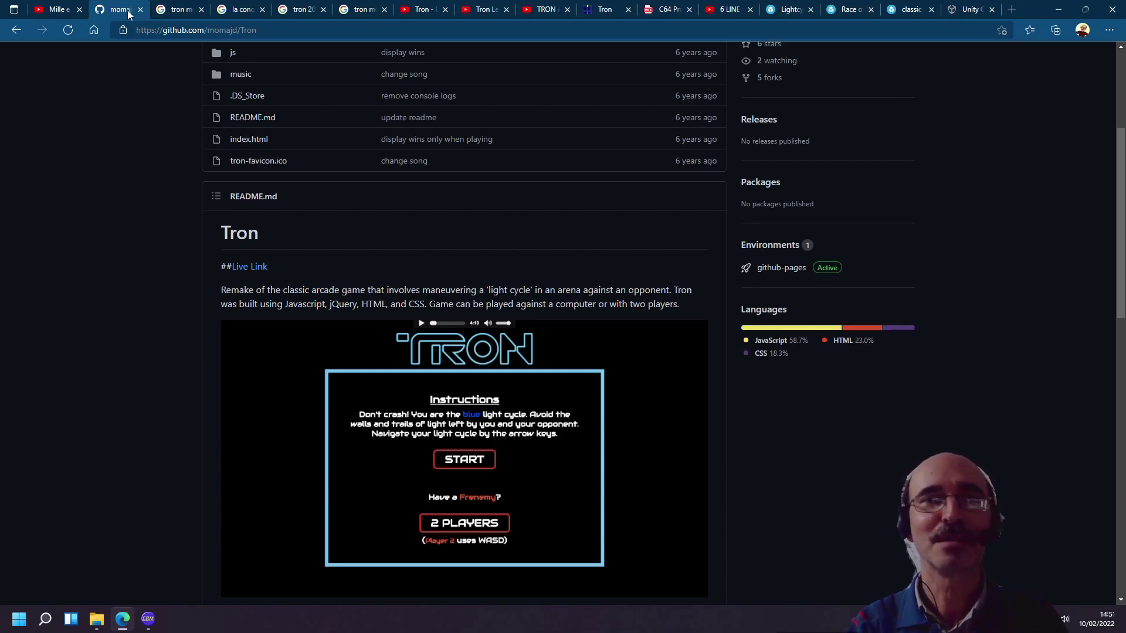
Skim the Tron remake README screenshots, then switch to the 'tron movie 1982' image results
scroll(490, 252, down, 5)
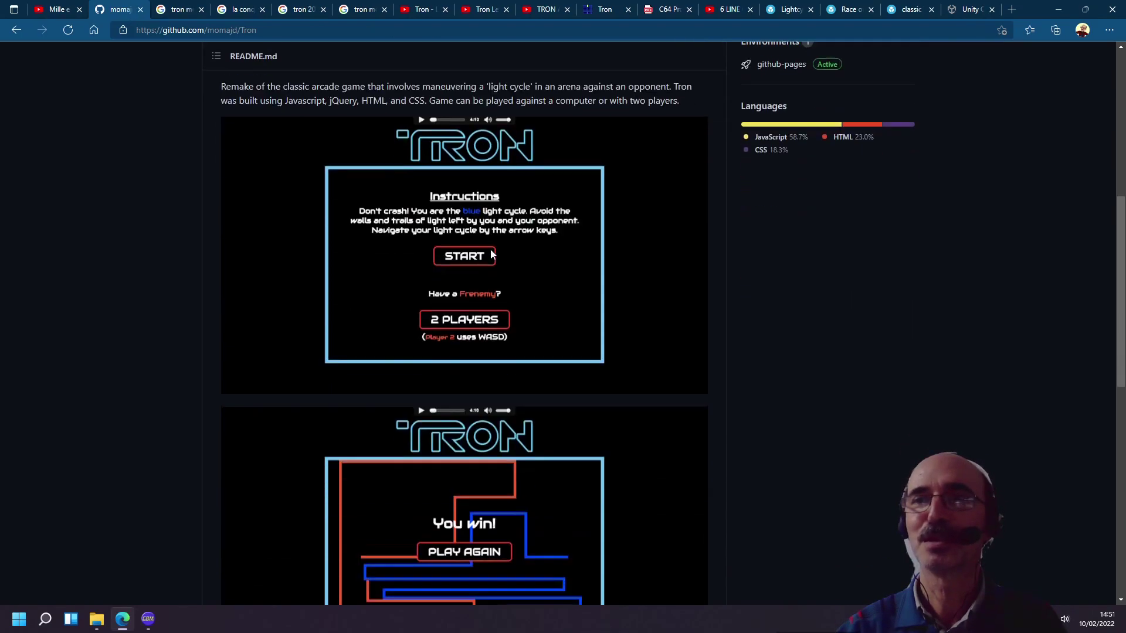
scroll(769, 244, up, 2)
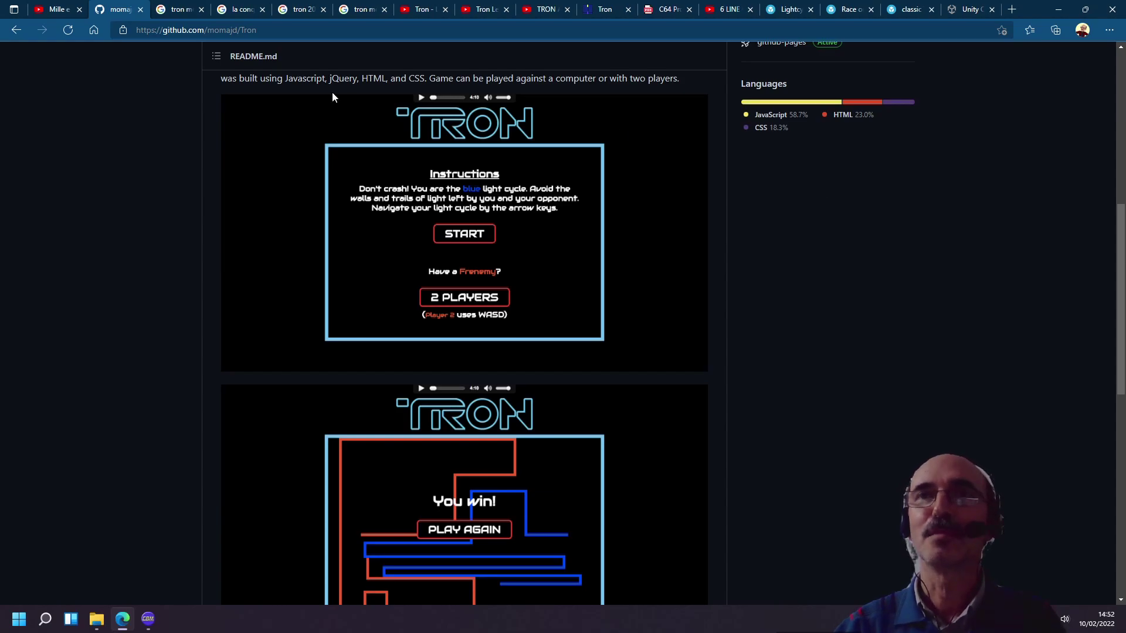
click(175, 12)
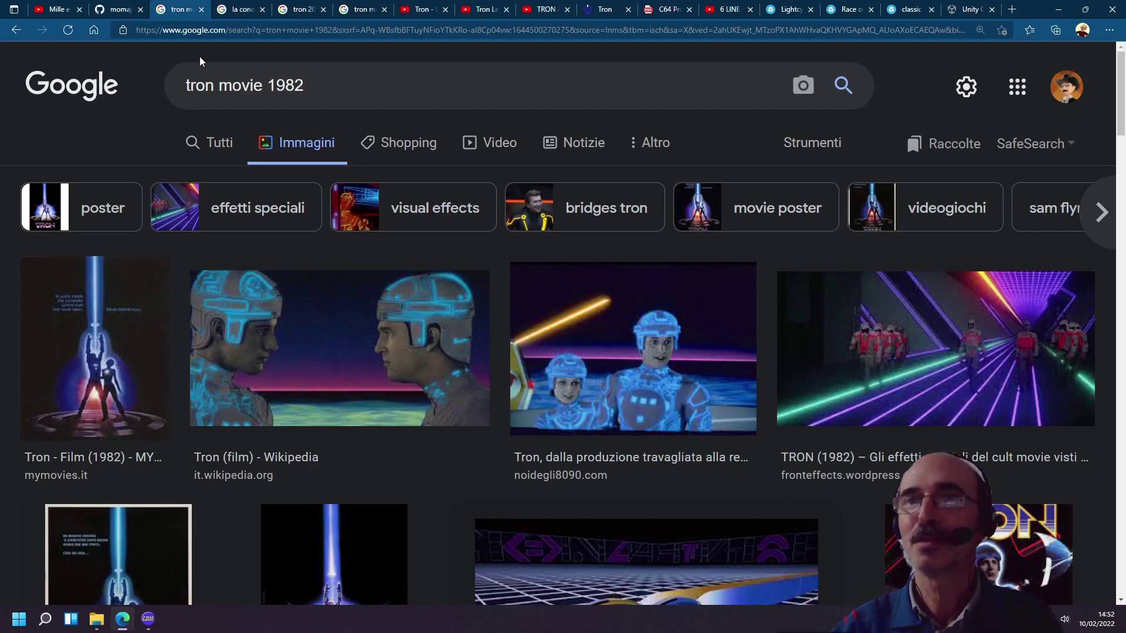
scroll(270, 339, down, 2)
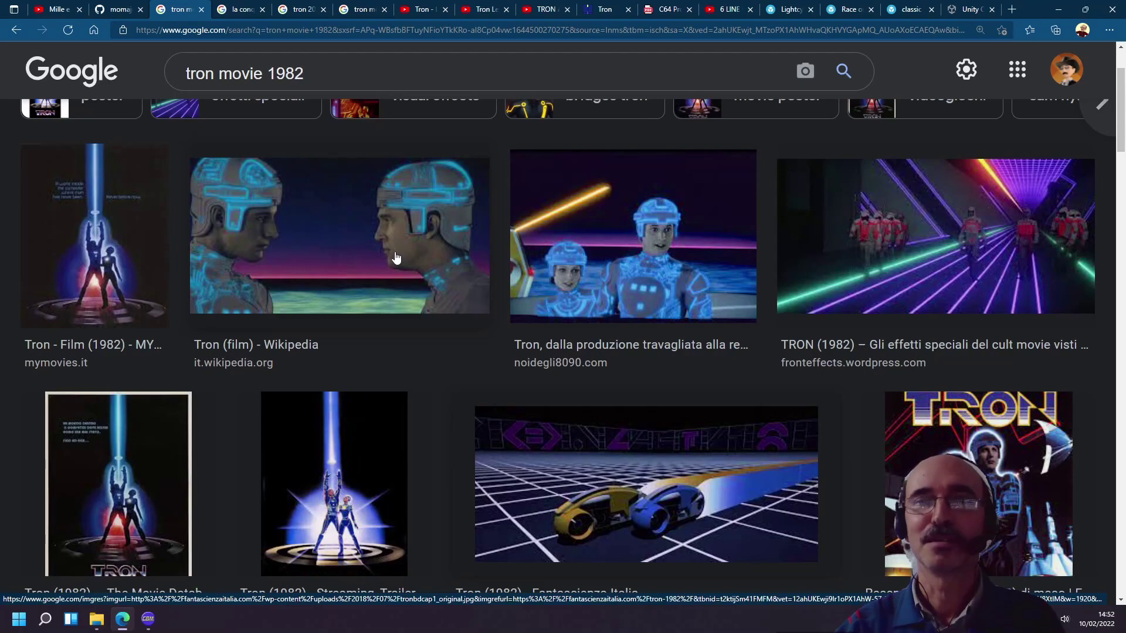
scroll(396, 257, down, 2)
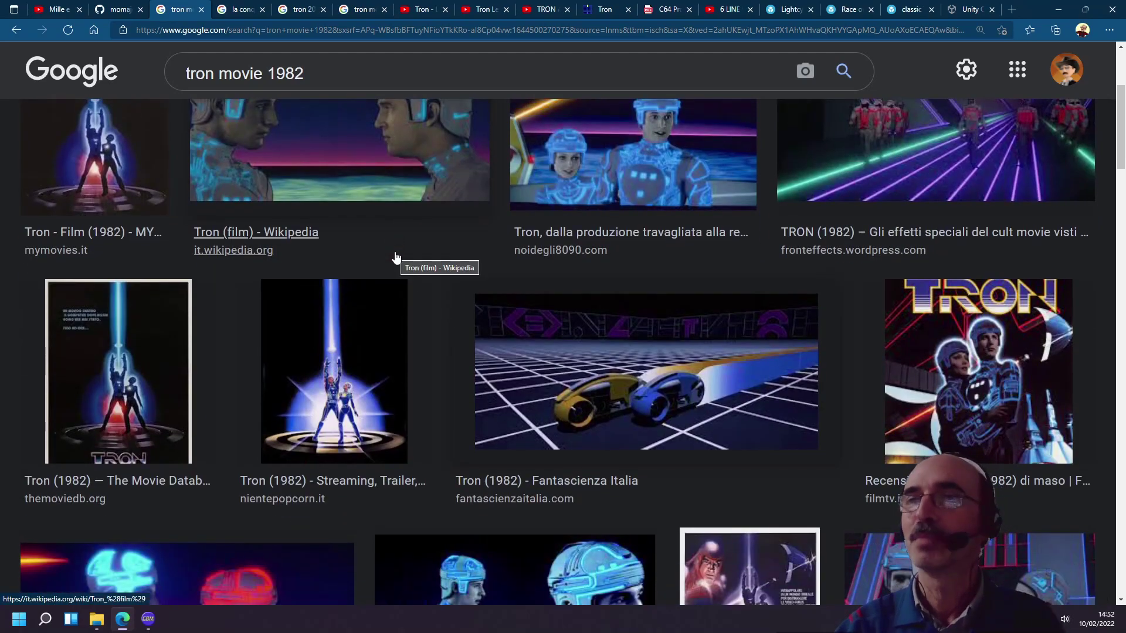
scroll(395, 258, down, 4)
scroll(396, 258, down, 2)
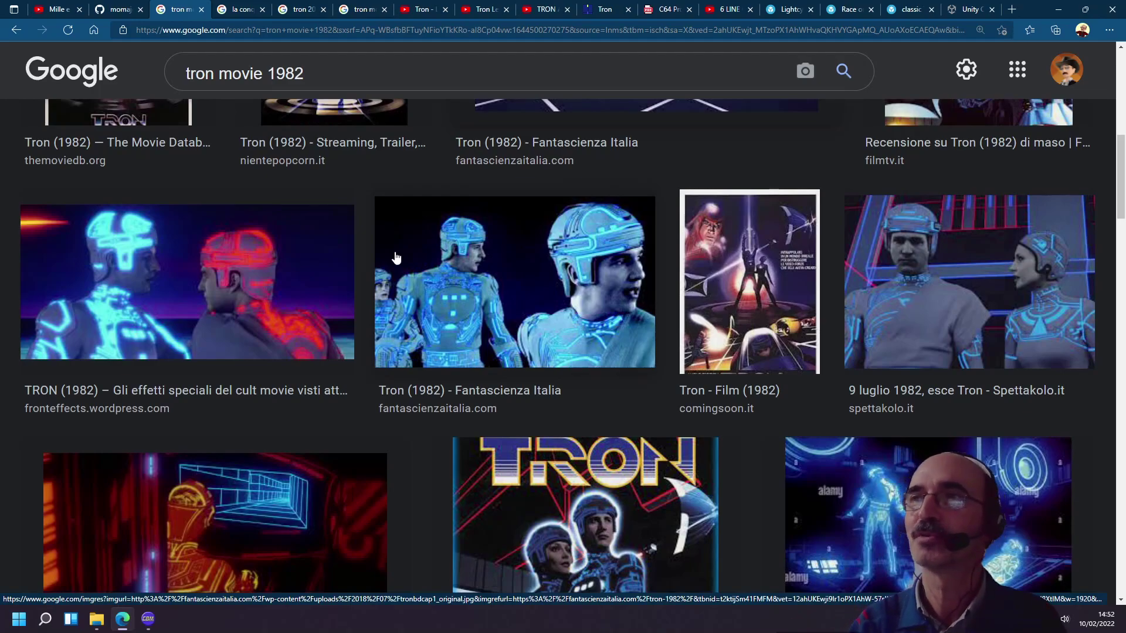
scroll(531, 286, down, 2)
scroll(532, 286, down, 2)
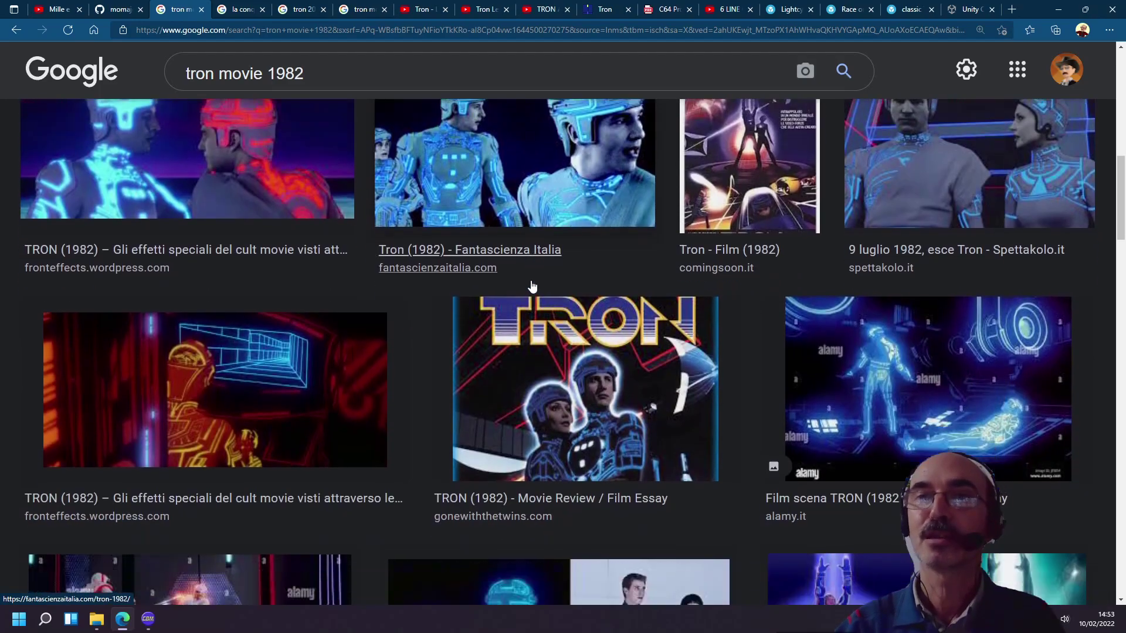
scroll(532, 286, down, 2)
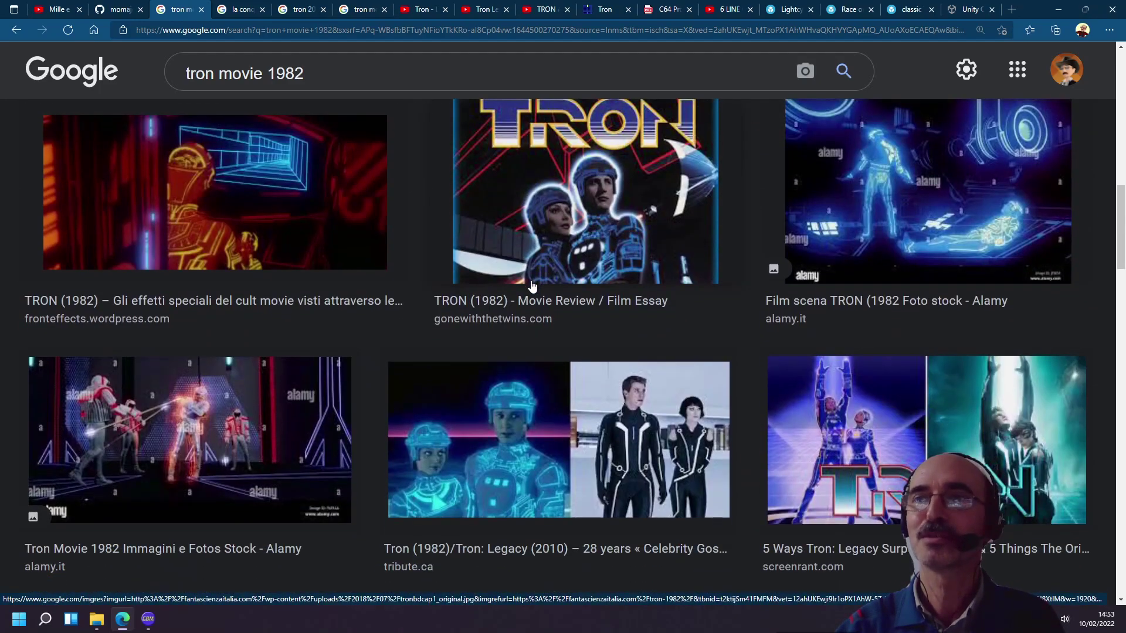
scroll(532, 286, down, 2)
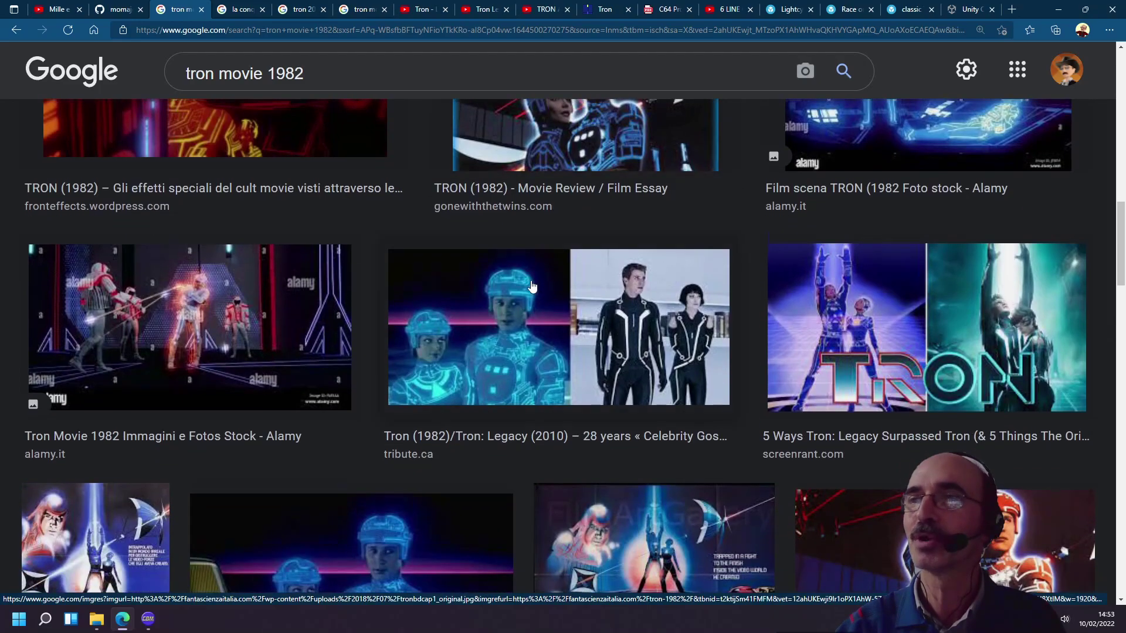
scroll(532, 286, down, 2)
scroll(531, 286, down, 2)
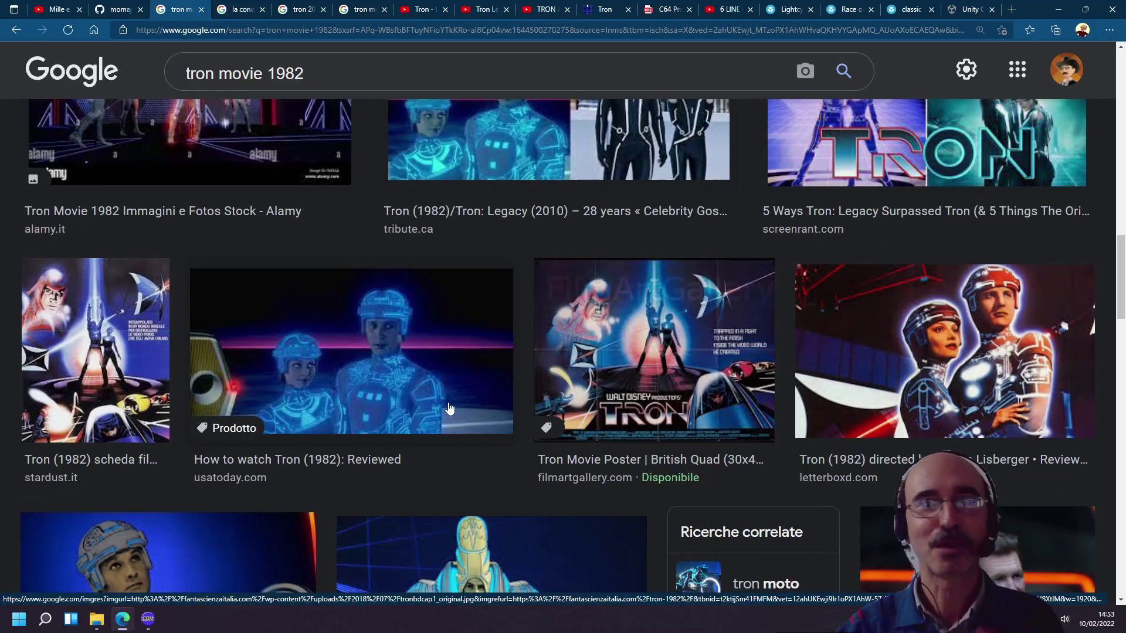
scroll(450, 409, down, 4)
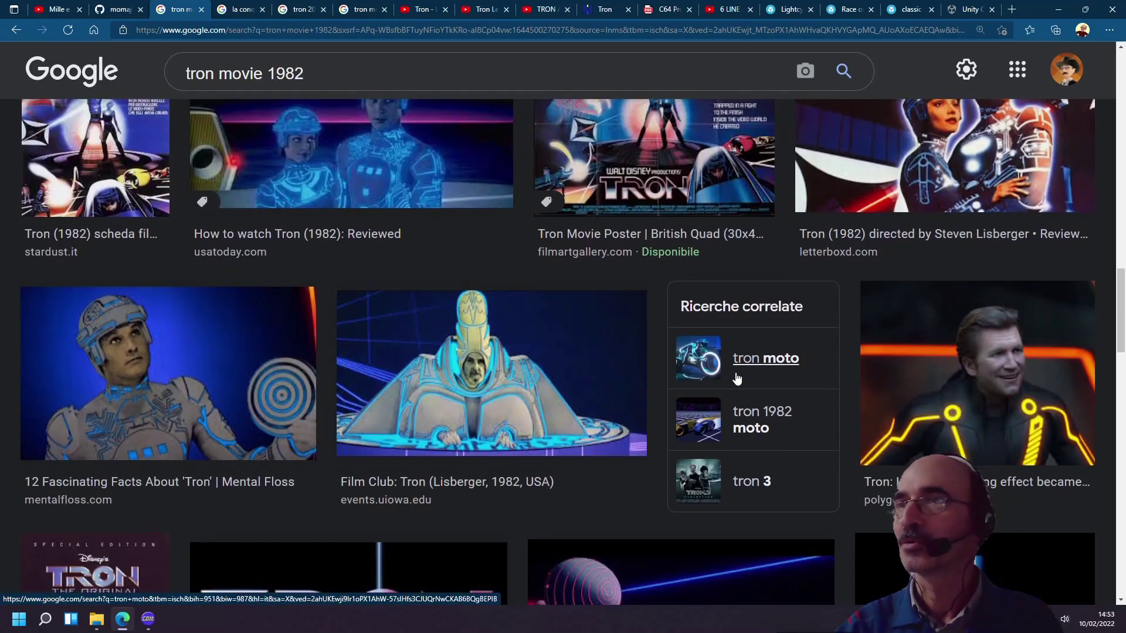
scroll(736, 378, down, 4)
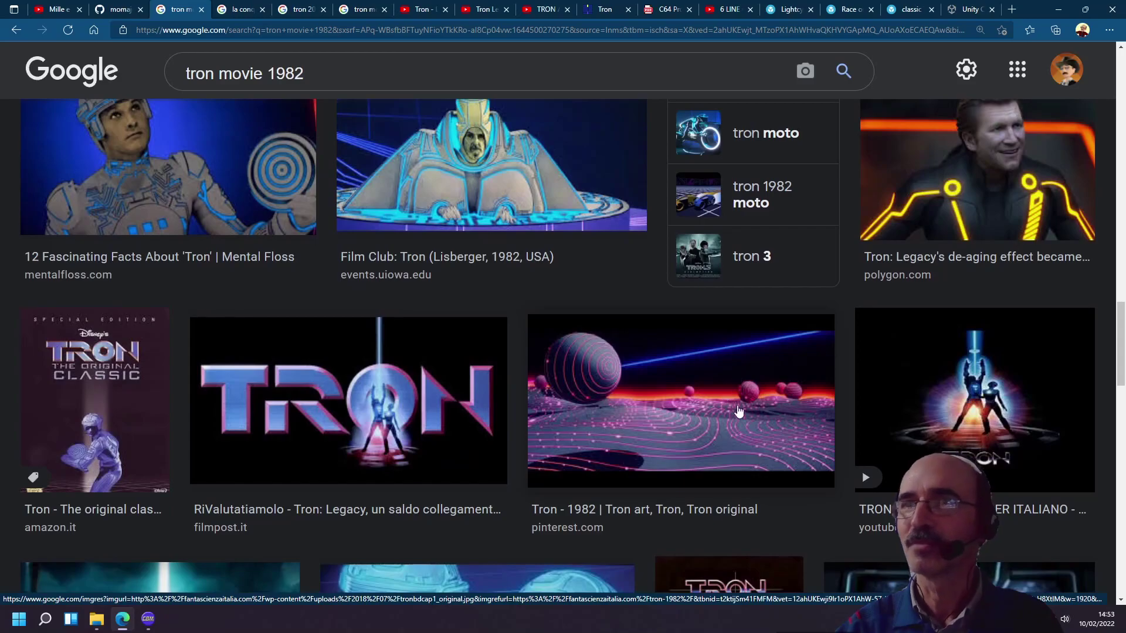
scroll(719, 426, down, 2)
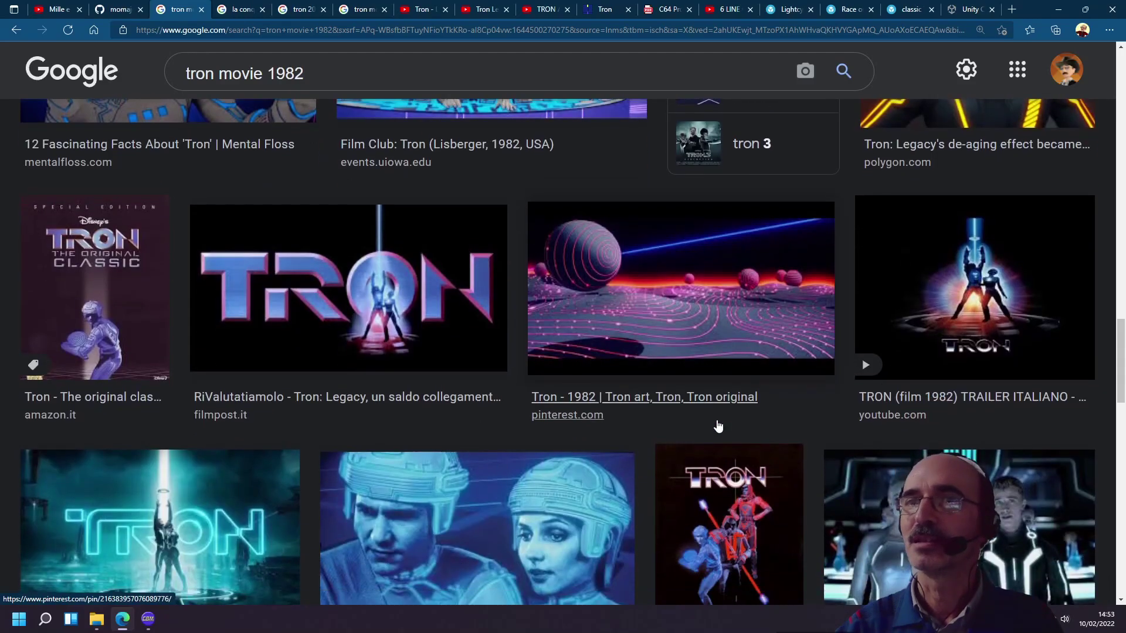
scroll(719, 426, down, 2)
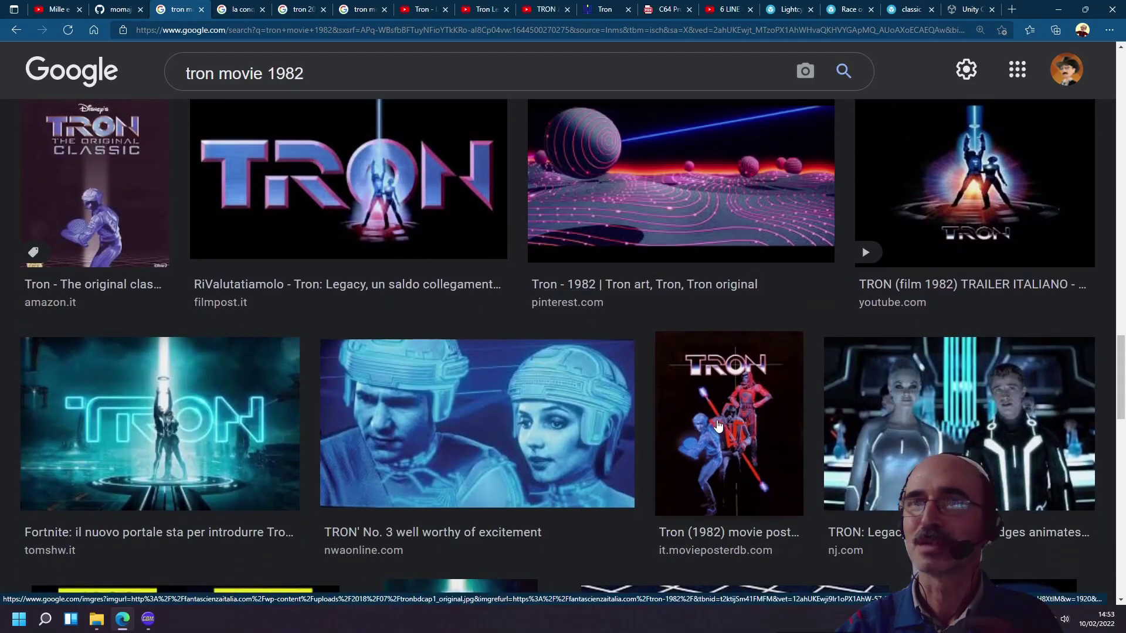
scroll(718, 425, up, 4)
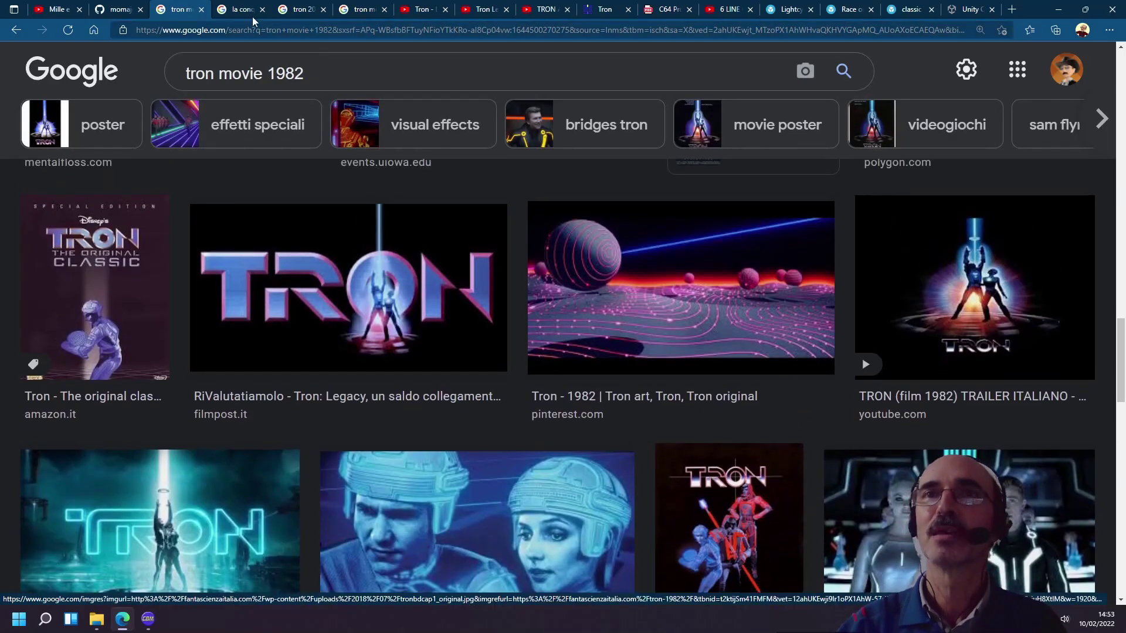
scroll(294, 154, up, 5)
scroll(294, 158, up, 5)
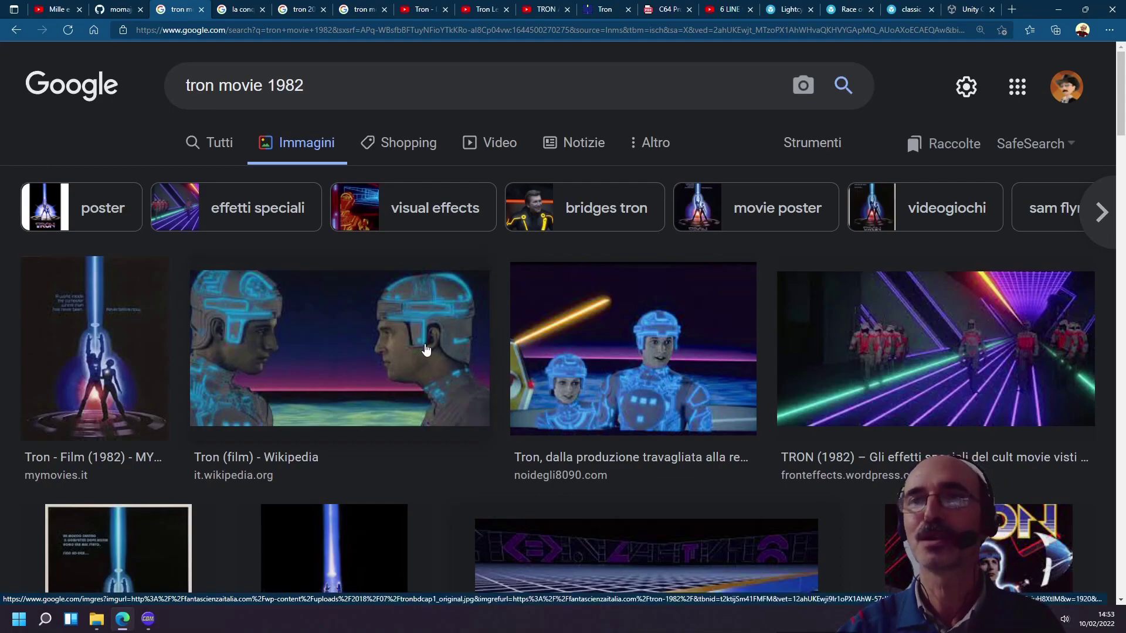
click(248, 16)
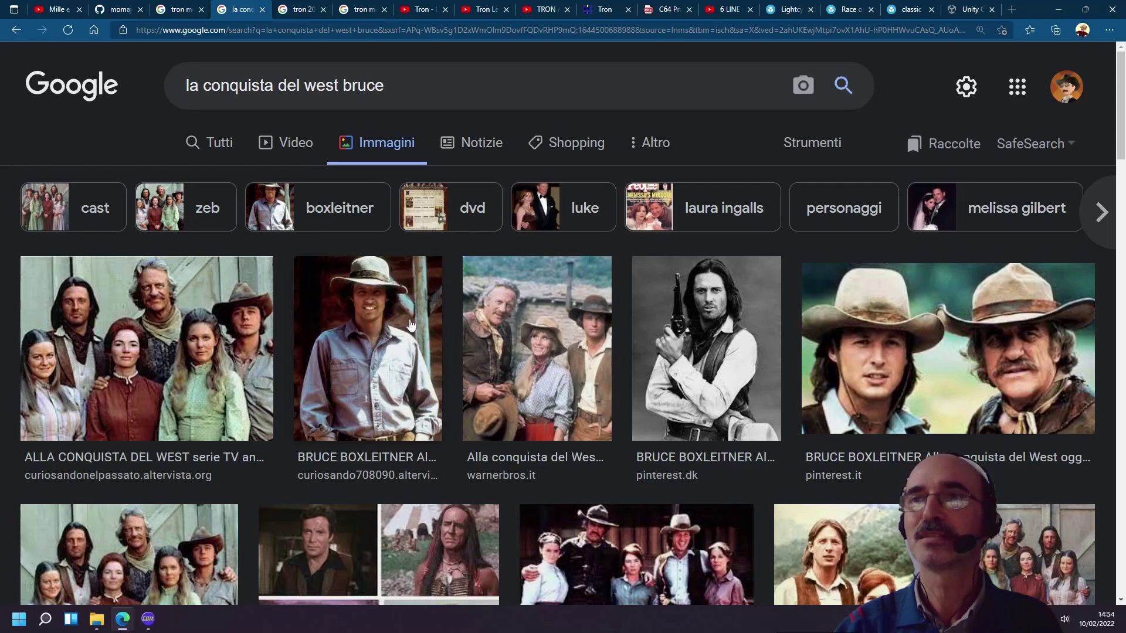
click(182, 12)
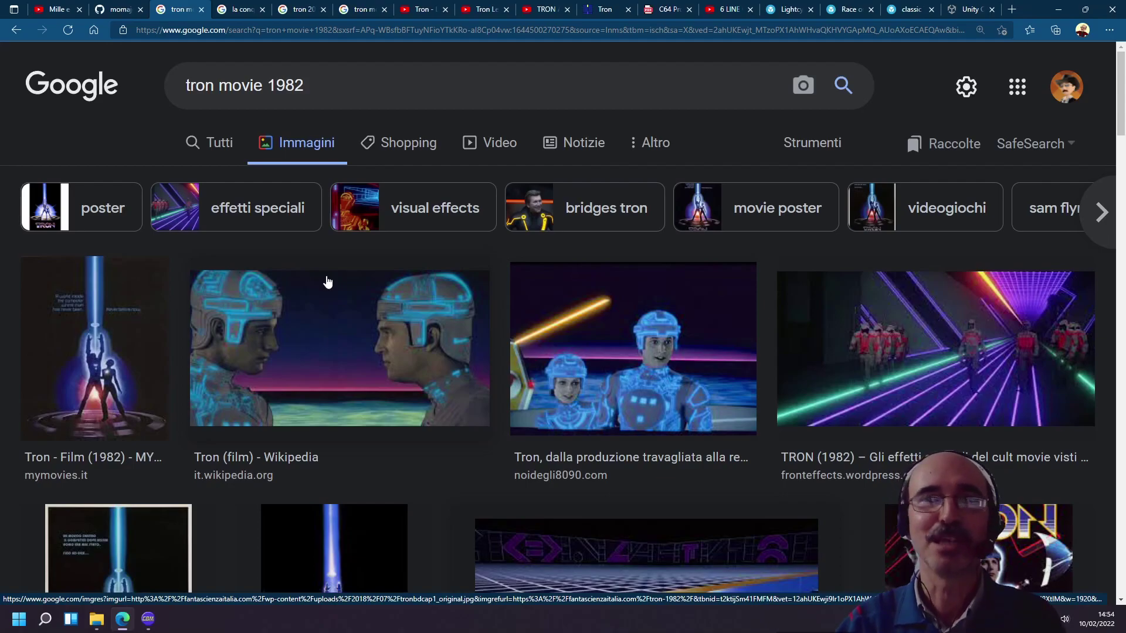
Browse further down the 1982 Tron images, then switch to the 'tron 2010' Tron Legacy results
scroll(327, 282, down, 2)
scroll(331, 279, down, 2)
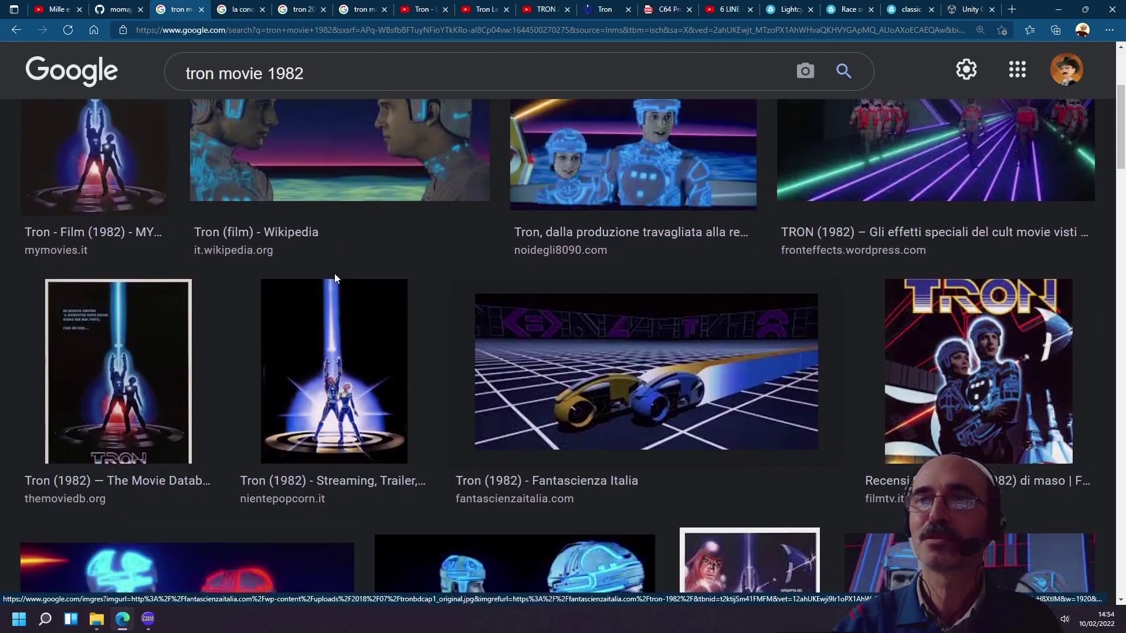
scroll(334, 273, down, 2)
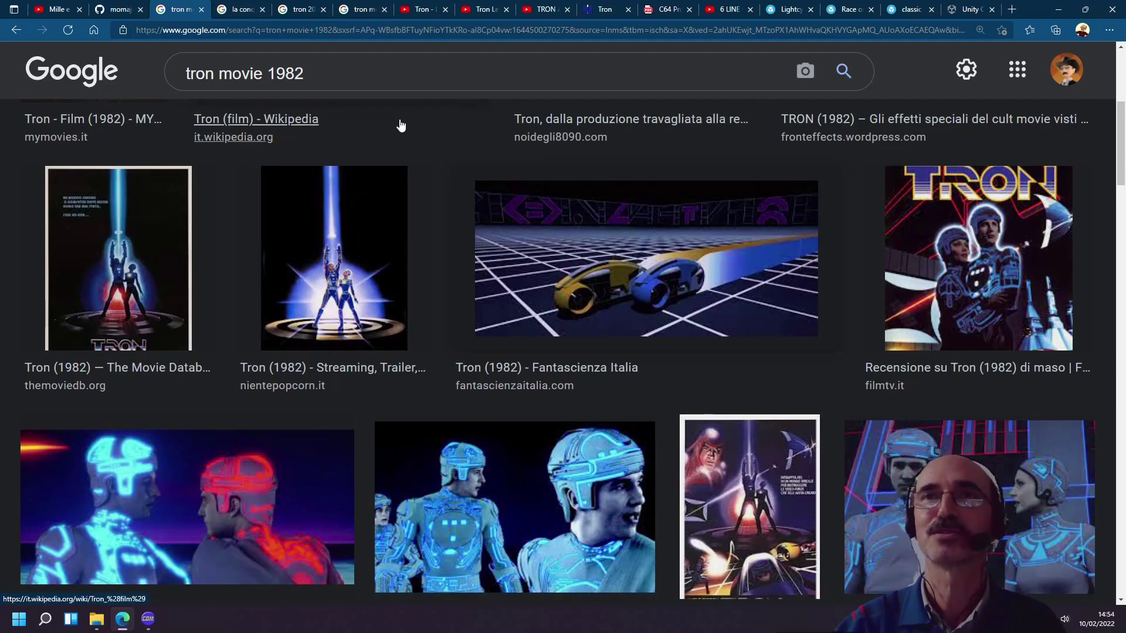
click(304, 16)
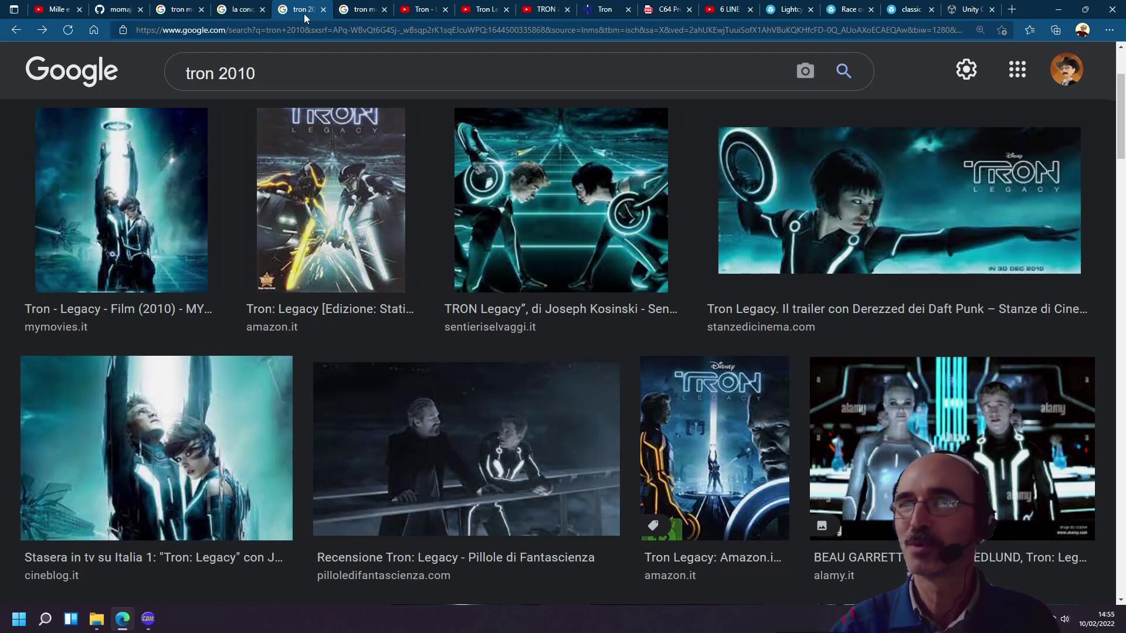
View the enlarged 1982 light cycle image, then switch to the 'Tron - Light Cycle (1982)' YouTube video
click(369, 12)
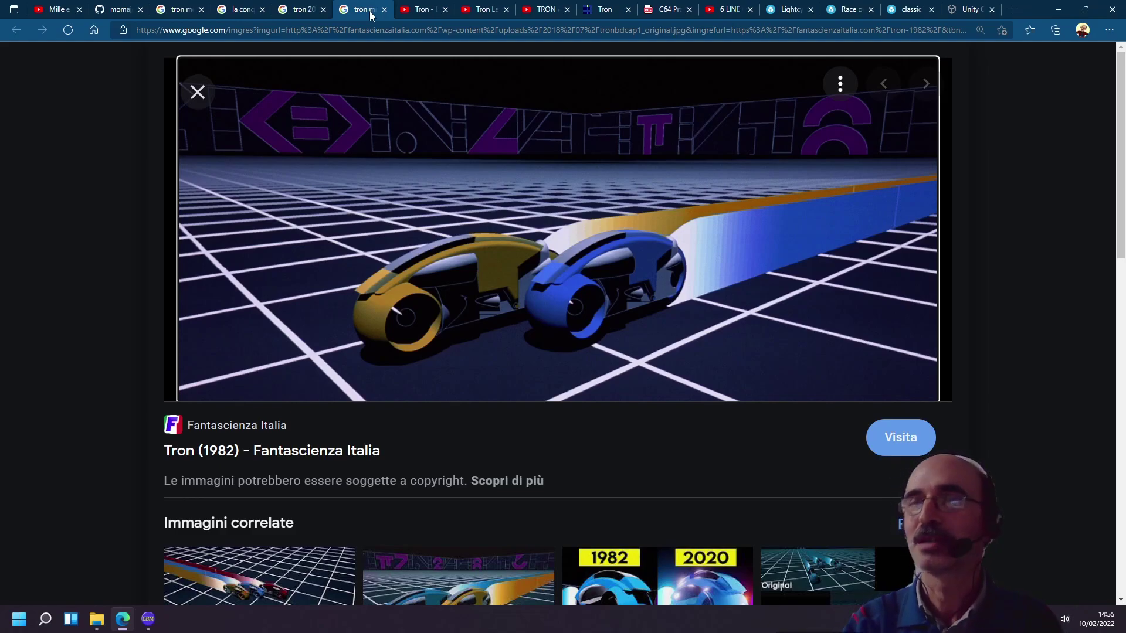
click(427, 8)
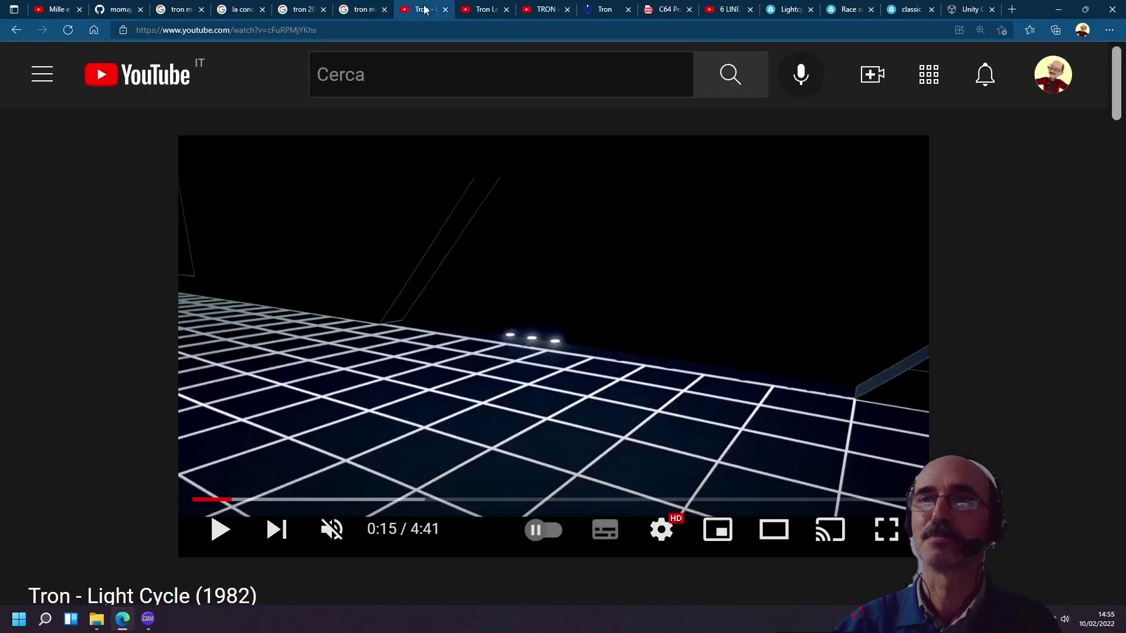
Play the Tron - Light Cycle (1982) clip until about 1:24, then switch to the Tron Legacy chase video
click(221, 528)
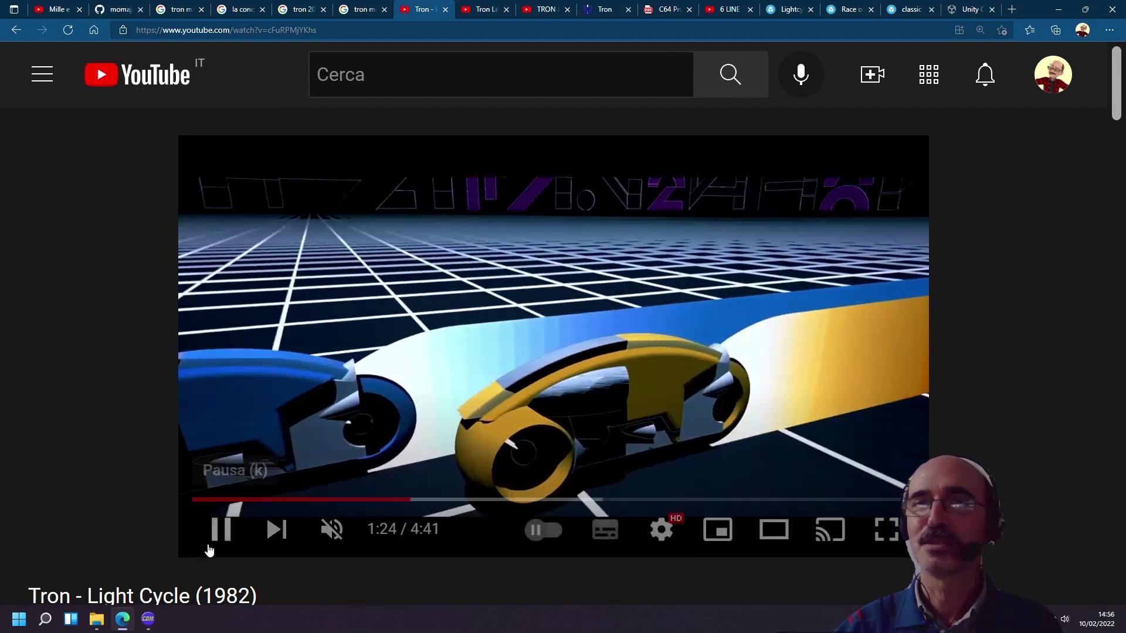
click(221, 530)
click(481, 14)
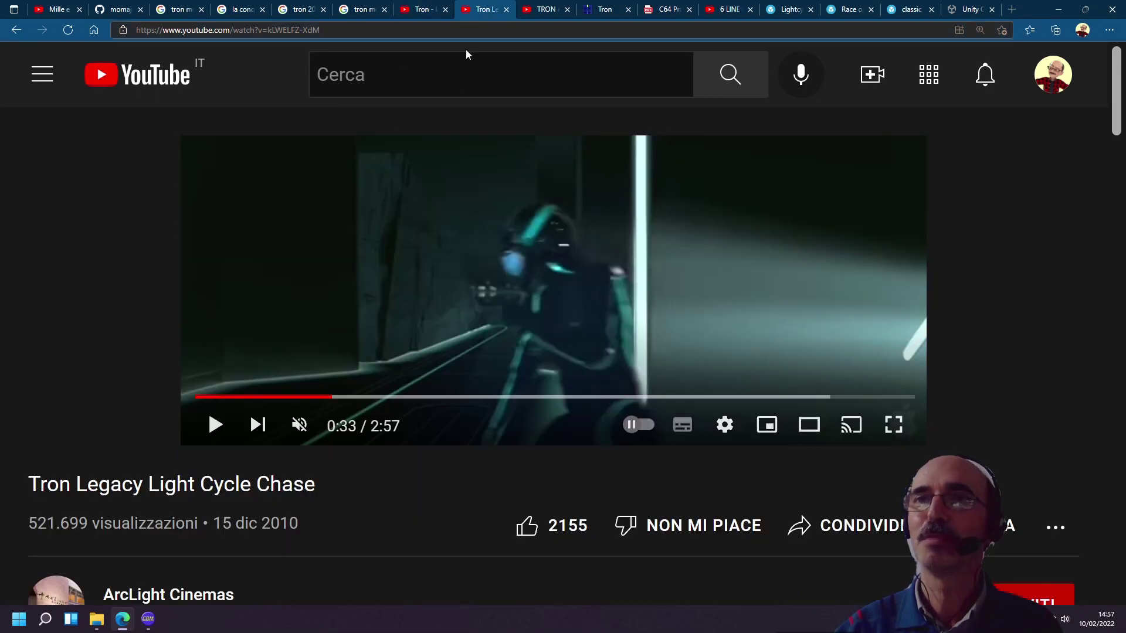
Play the Tron Legacy Light Cycle Chase from 0:33 and pause it around 1:00
click(208, 429)
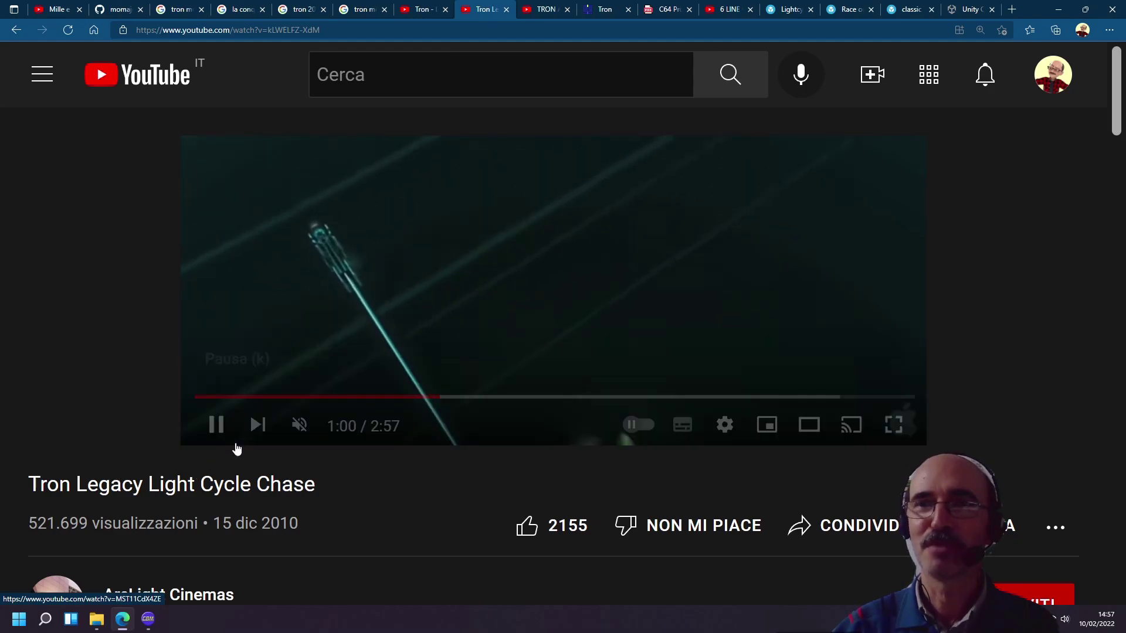
click(215, 426)
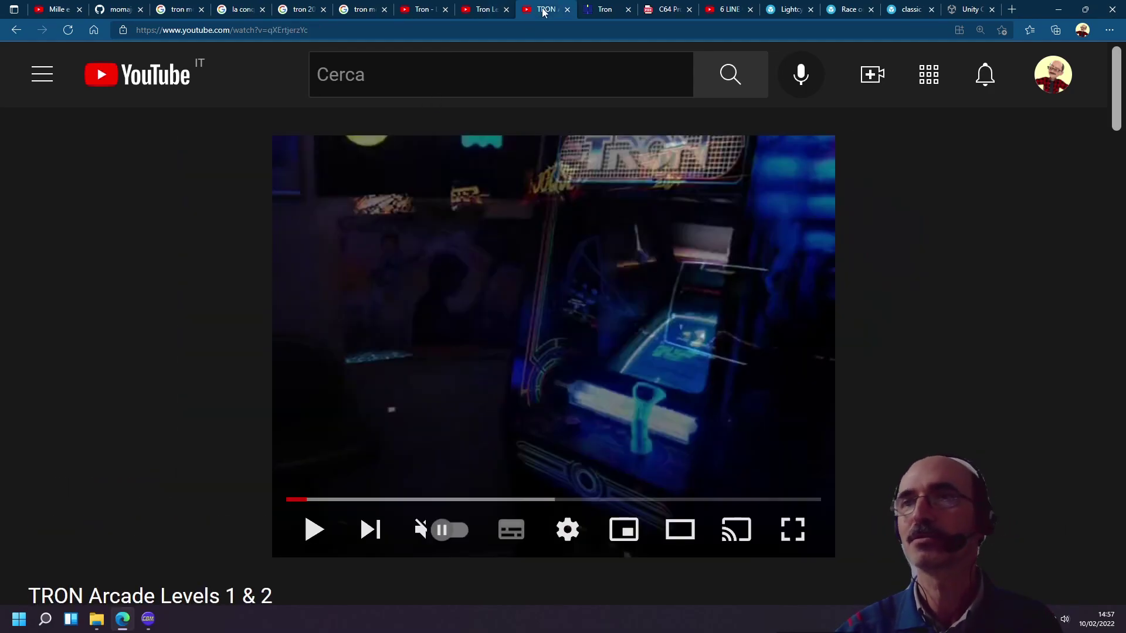
Play the TRON Arcade Levels 1 & 2 gameplay video and pause it at about 0:26
click(312, 530)
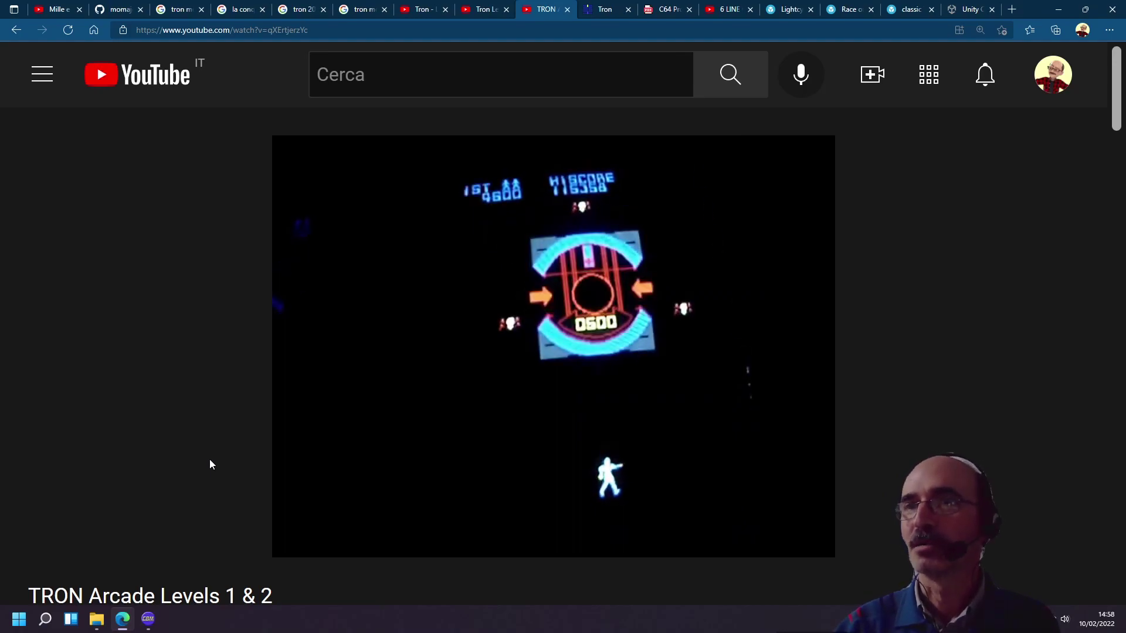
click(319, 538)
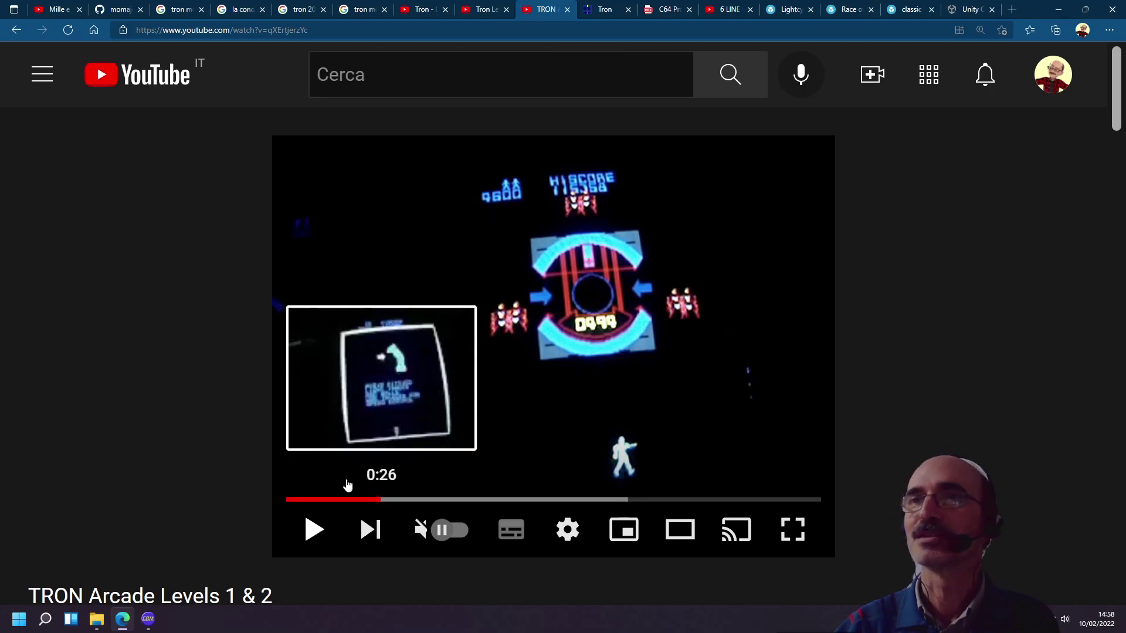
click(600, 10)
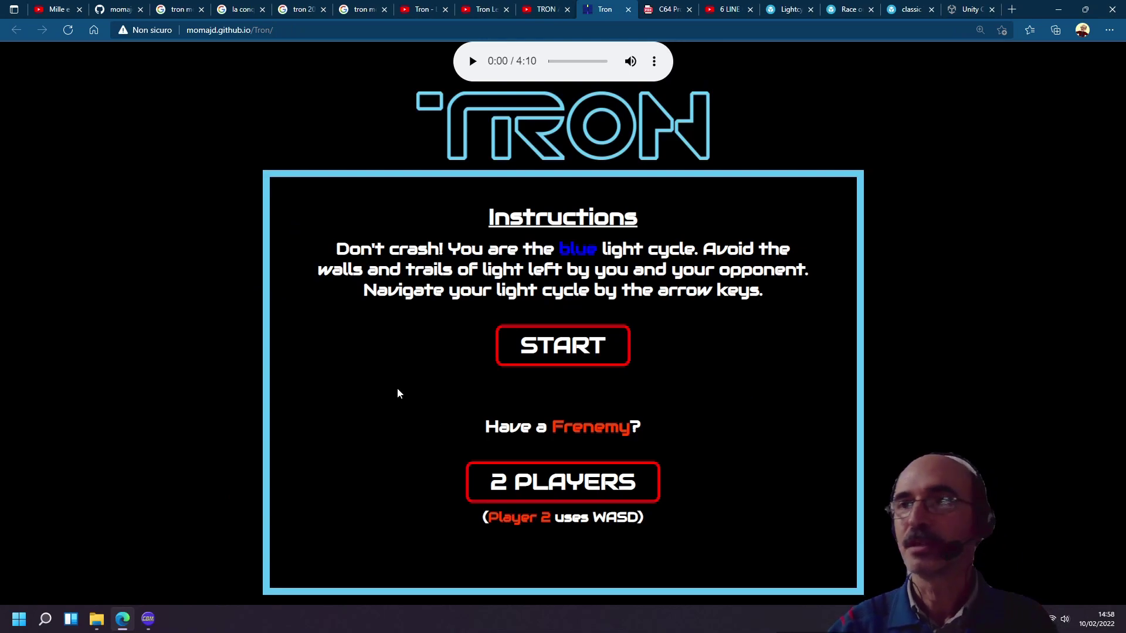
Start a game against the computer, switch to Medium difficulty, and play more rounds with arrow-key steering
click(562, 346)
key(Up)
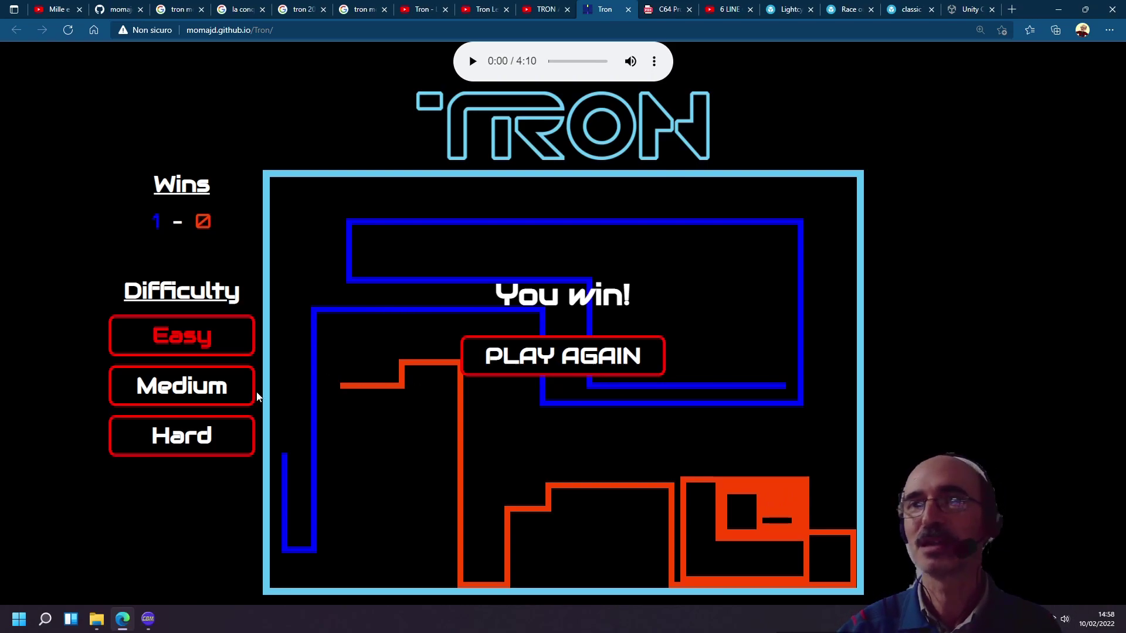
click(204, 392)
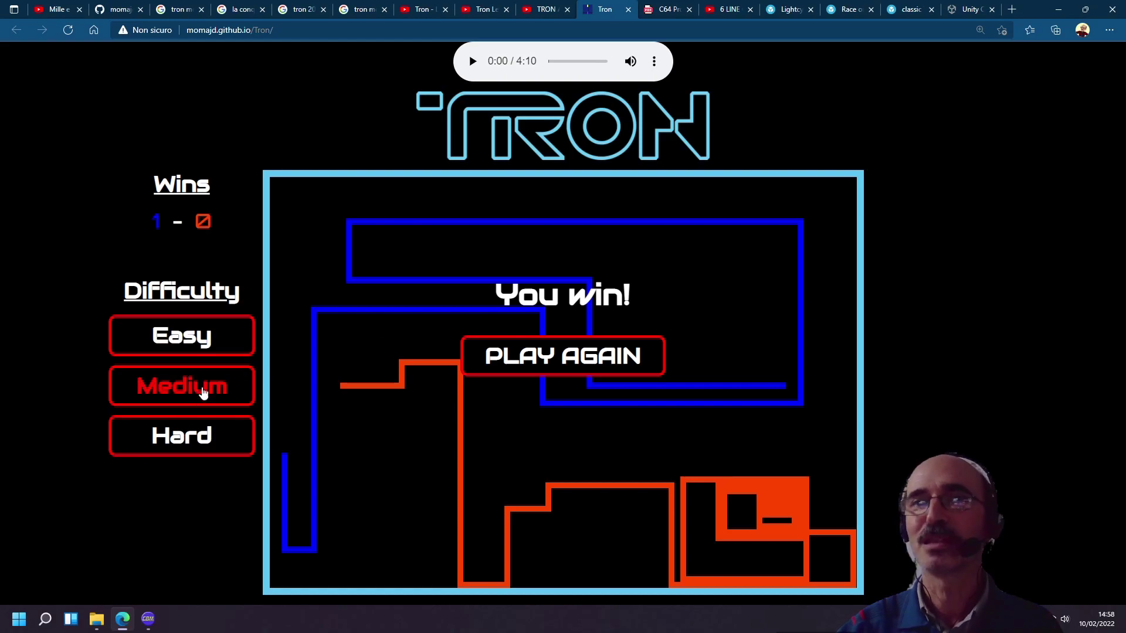
click(607, 361)
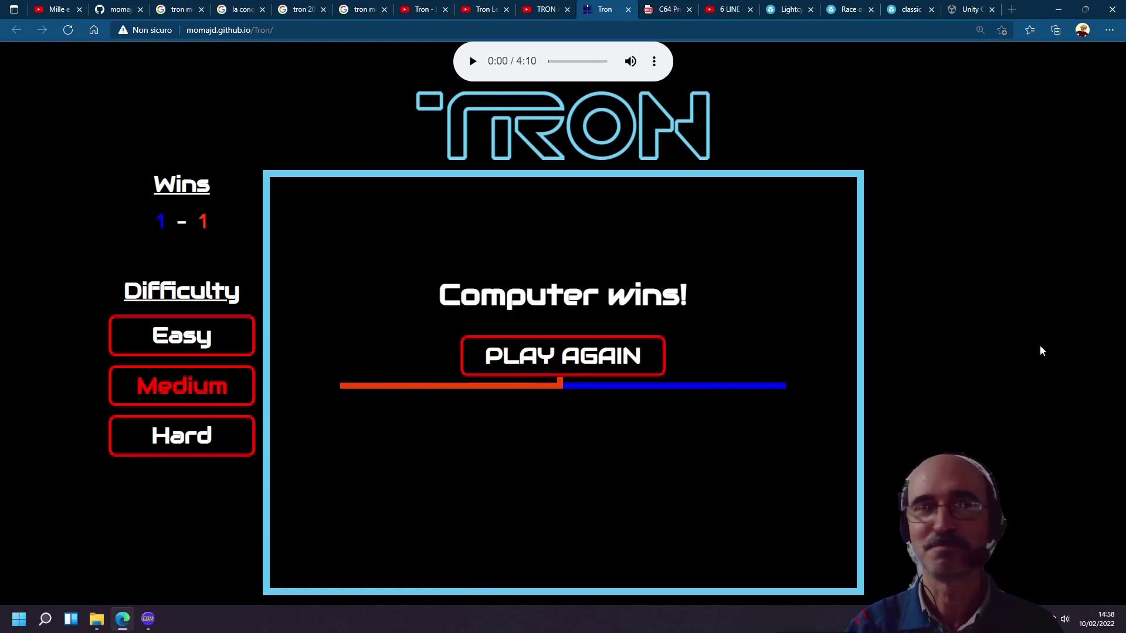
click(616, 370)
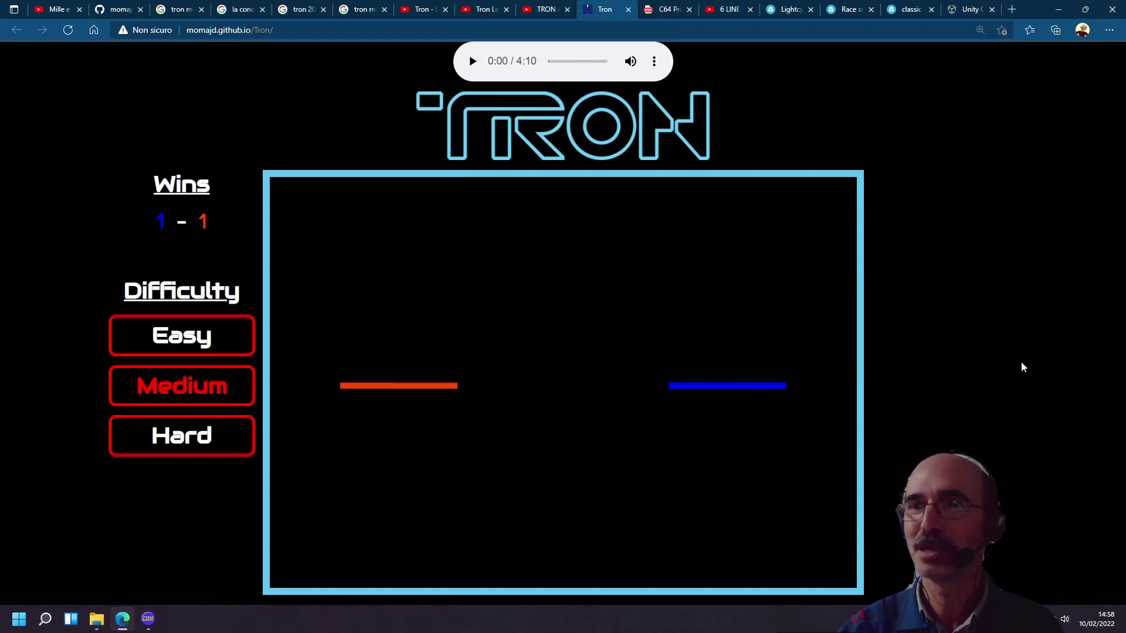
key(Up)
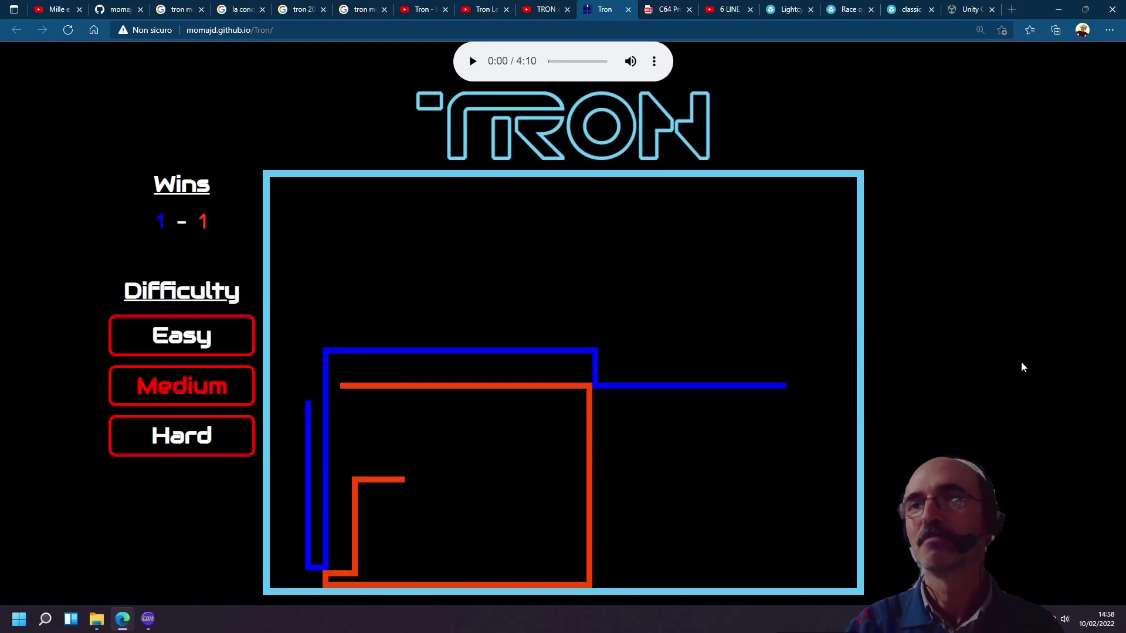
key(Right)
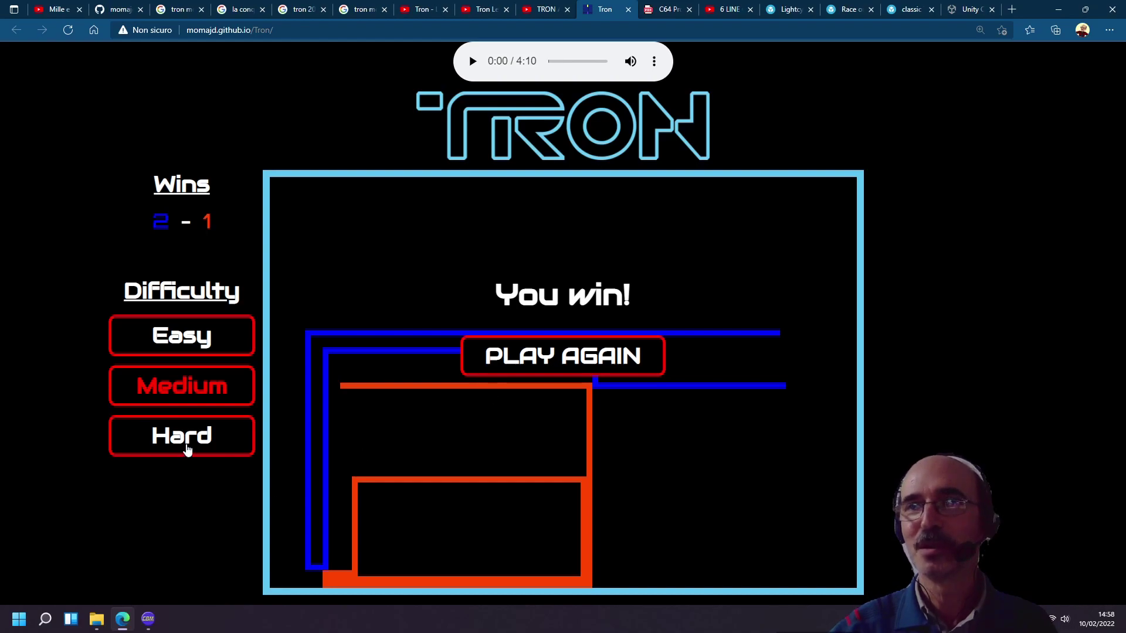
Set the difficulty to Hard and start a new round, steering the blue cycle up, left, up, right
click(188, 449)
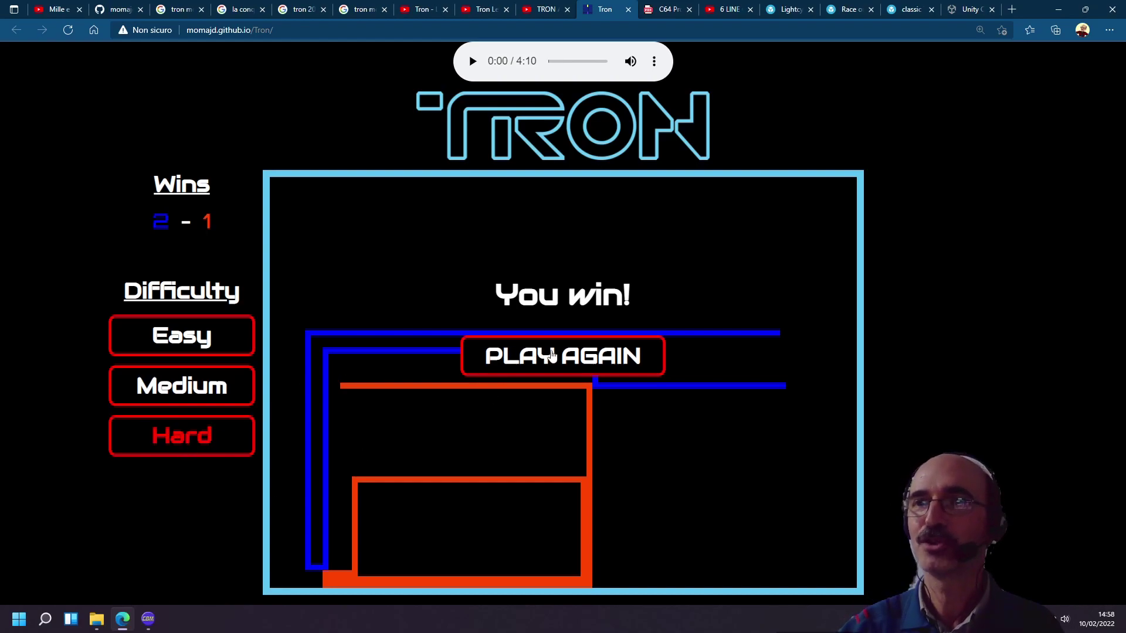
click(551, 355)
key(Up)
key(Left)
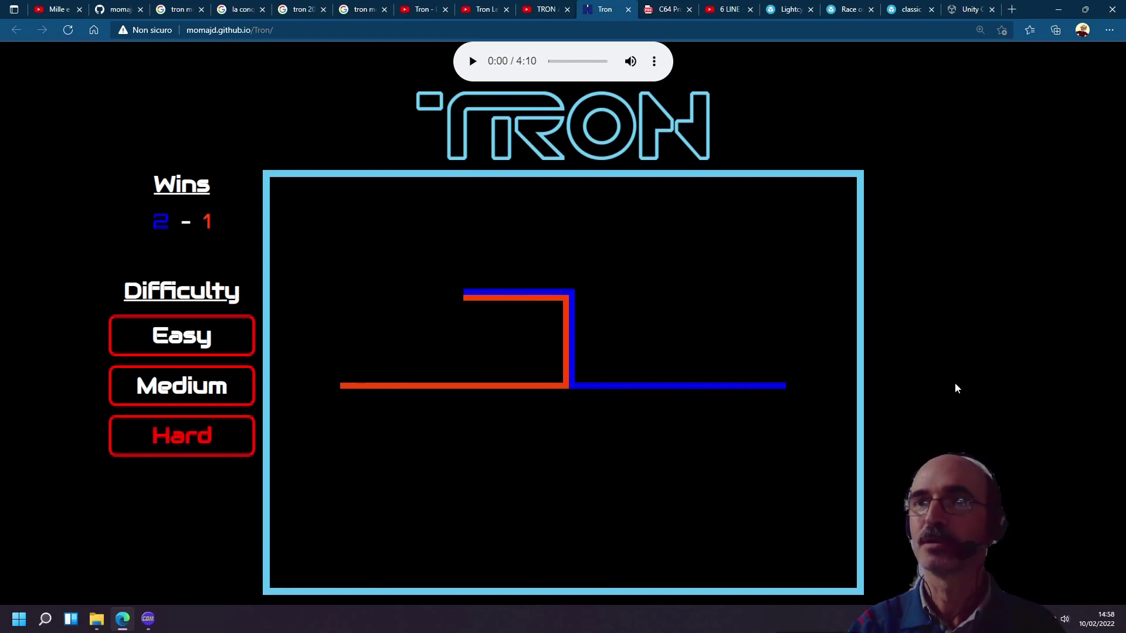
key(Up)
key(Right)
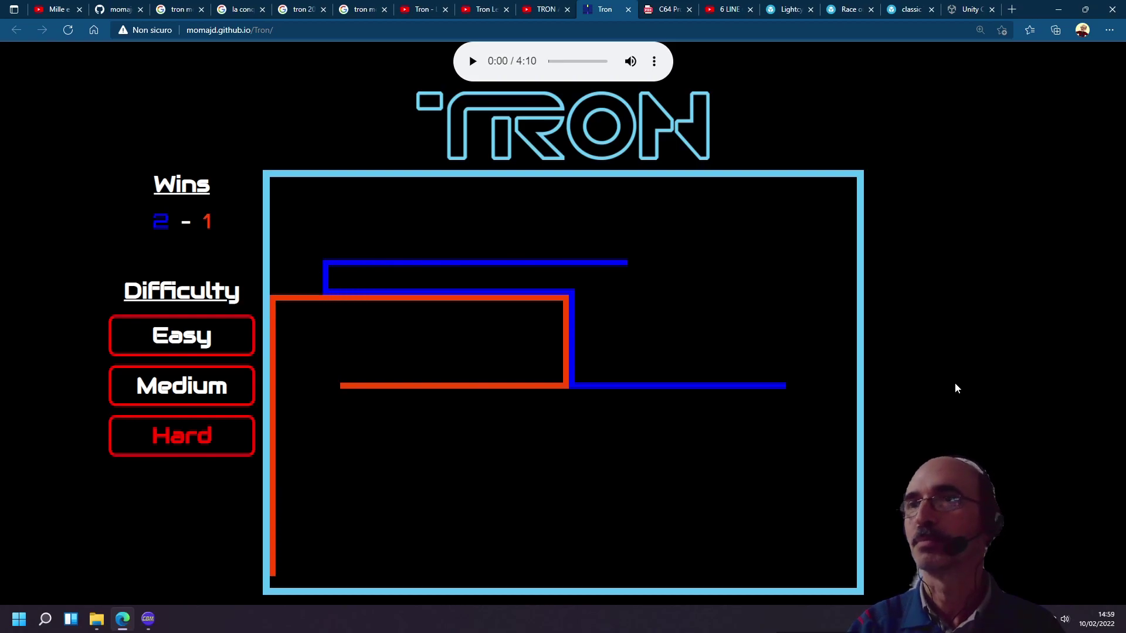
Keep steering the blue light cycle with the arrow keys until it crashes, leaving the score 2–2
key(Down)
key(Left)
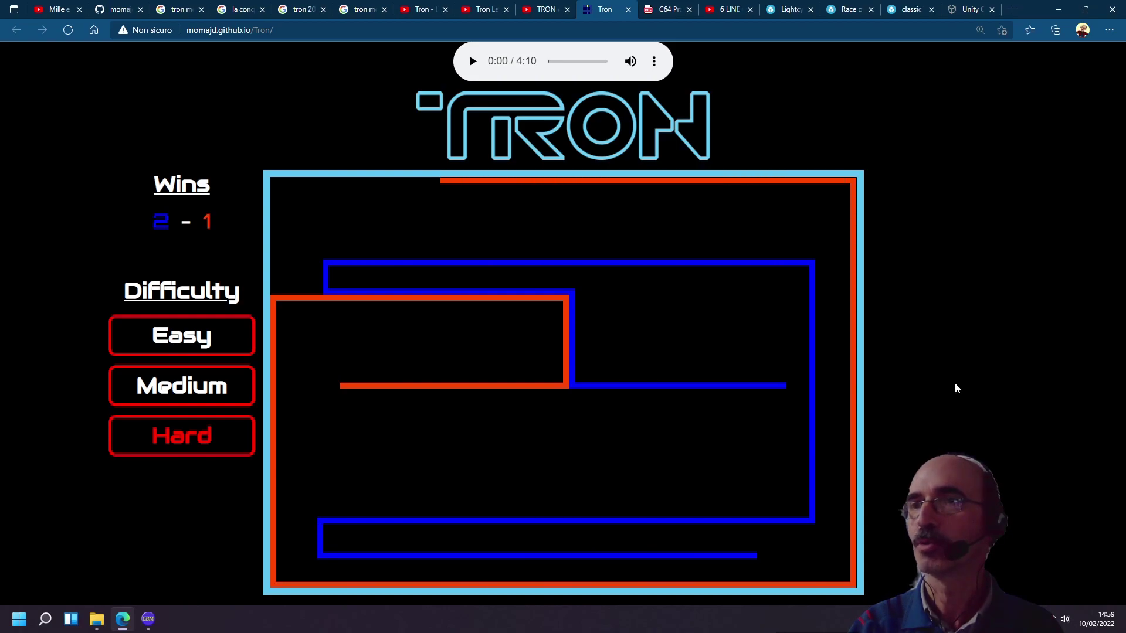
key(Up)
key(Left)
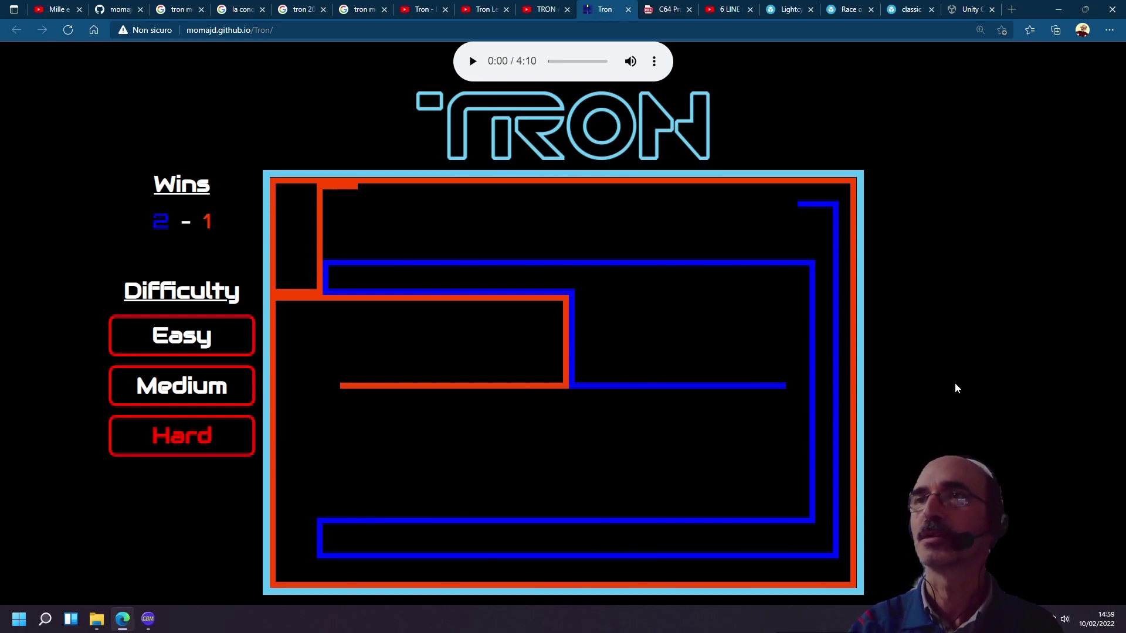
key(Down)
key(Right)
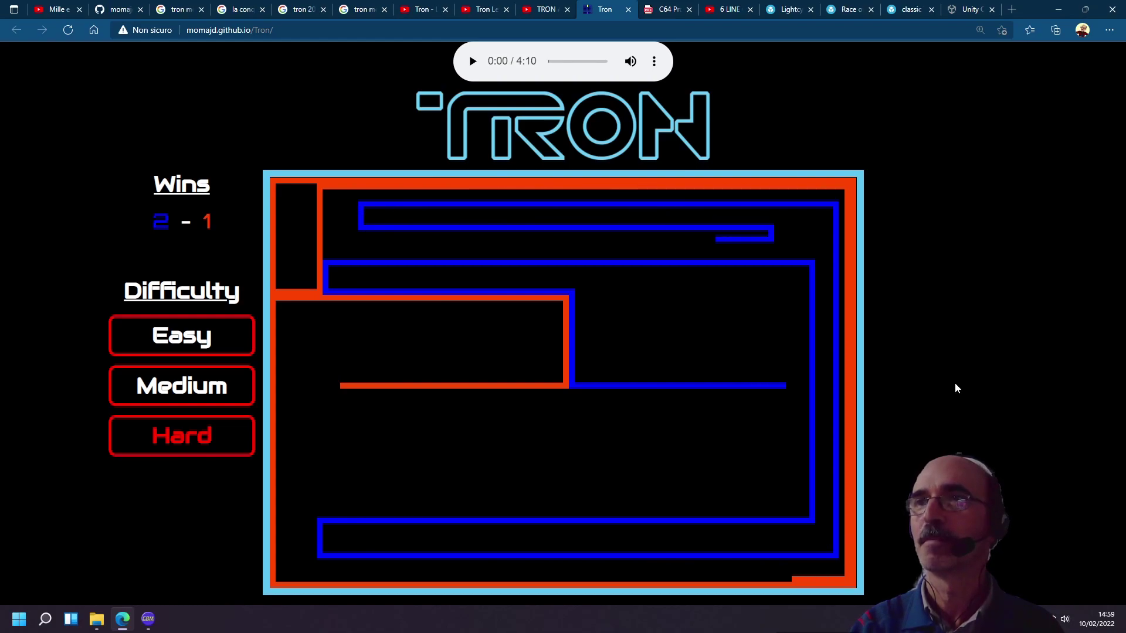
key(Down)
key(Right)
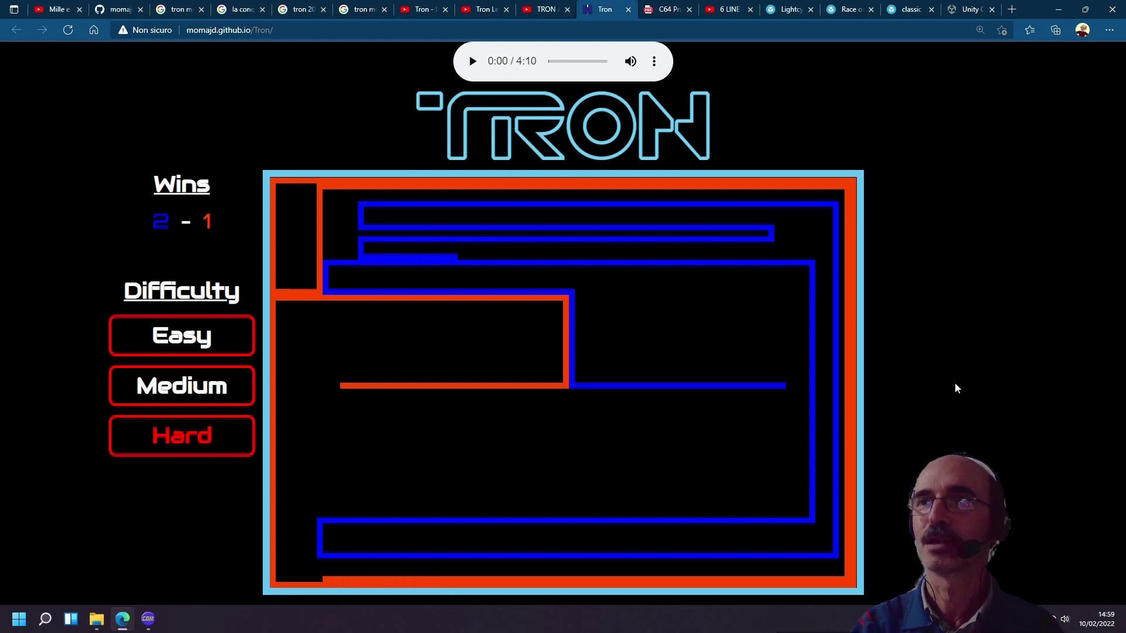
key(Down)
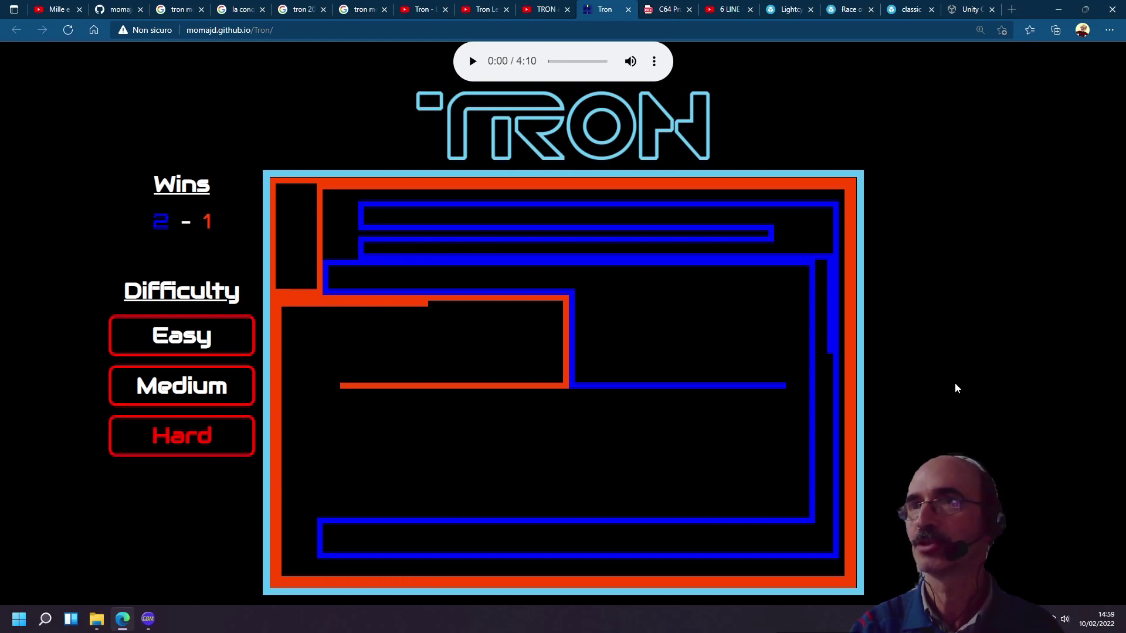
key(Left)
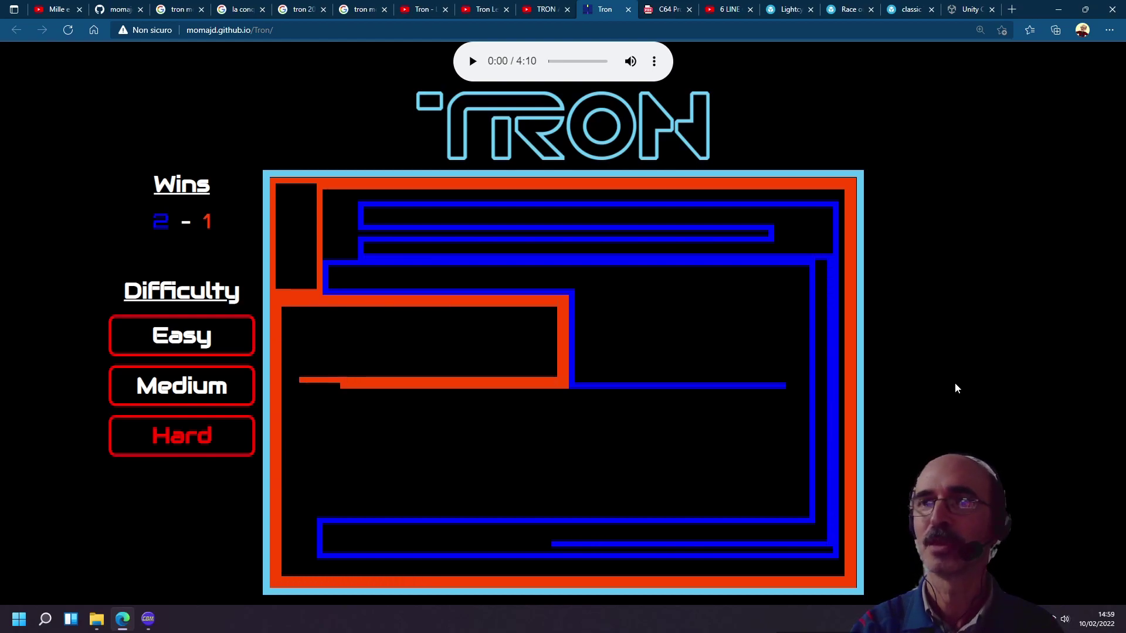
key(Up)
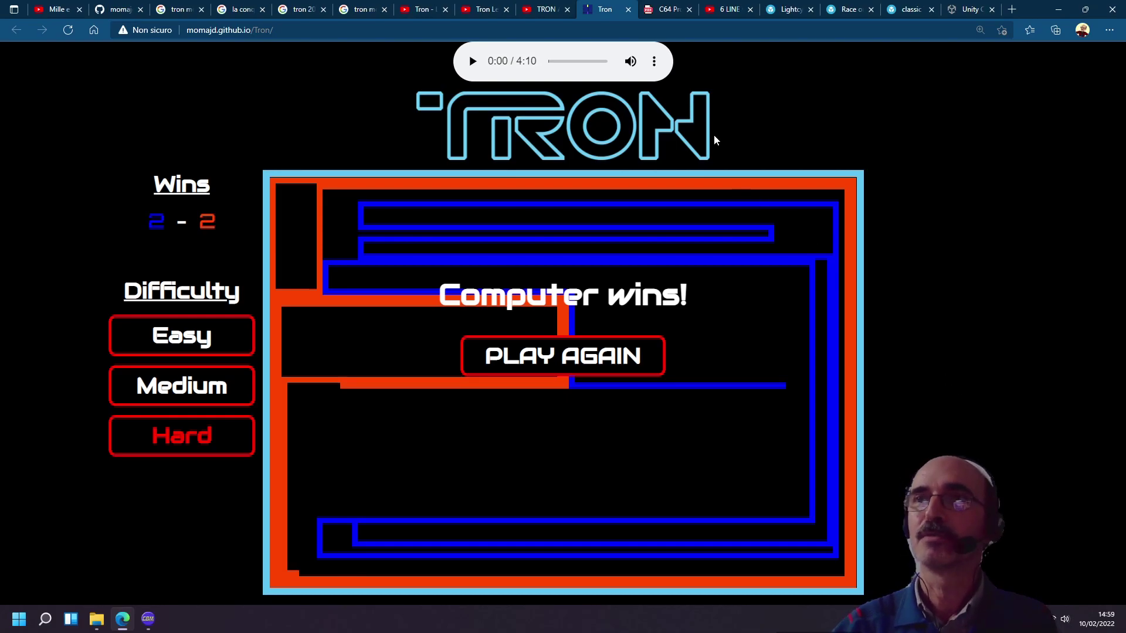
Open the C64 Programmer's Reference Guide PDF and scroll up from page 149 toward page 128
click(673, 16)
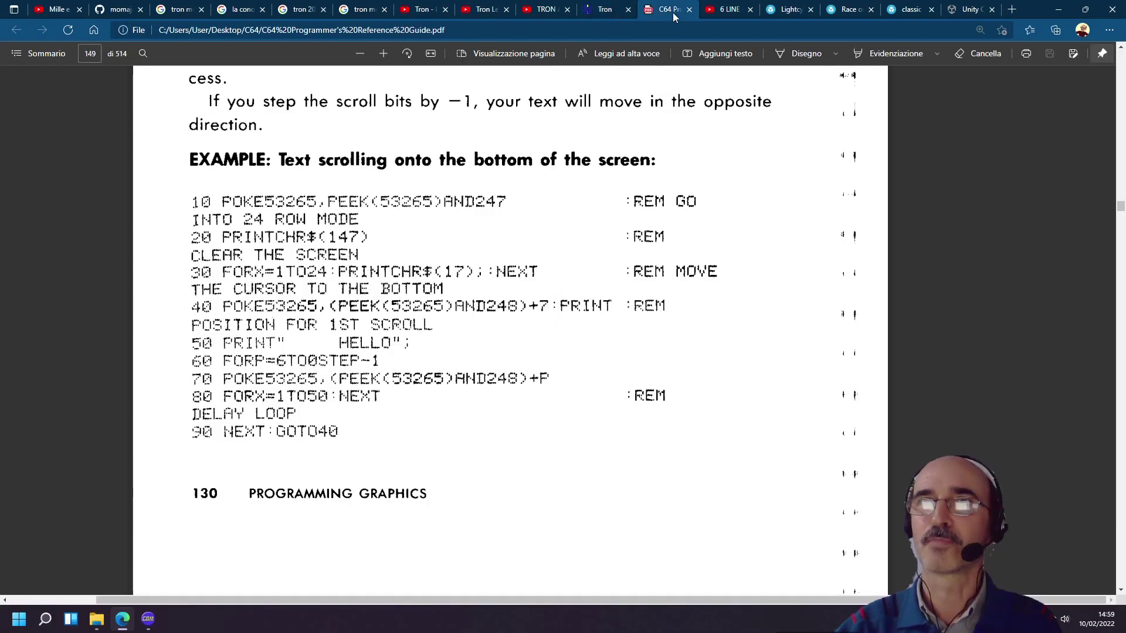
scroll(674, 258, up, 5)
scroll(674, 258, up, 8)
scroll(674, 257, up, 9)
scroll(675, 261, up, 9)
scroll(675, 260, up, 5)
scroll(674, 261, up, 5)
scroll(674, 261, up, 5)
scroll(674, 260, up, 5)
Settle on the SMOOTH SCROLLING page, then return to the Tron game and start another round
scroll(674, 261, down, 3)
scroll(675, 260, down, 3)
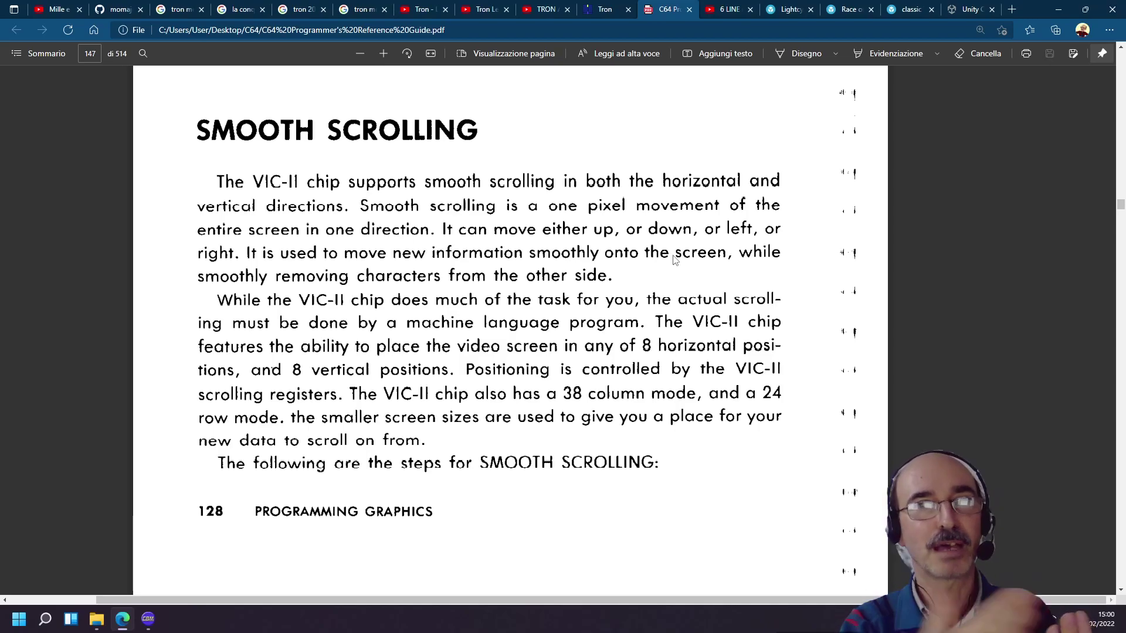
click(607, 16)
click(582, 361)
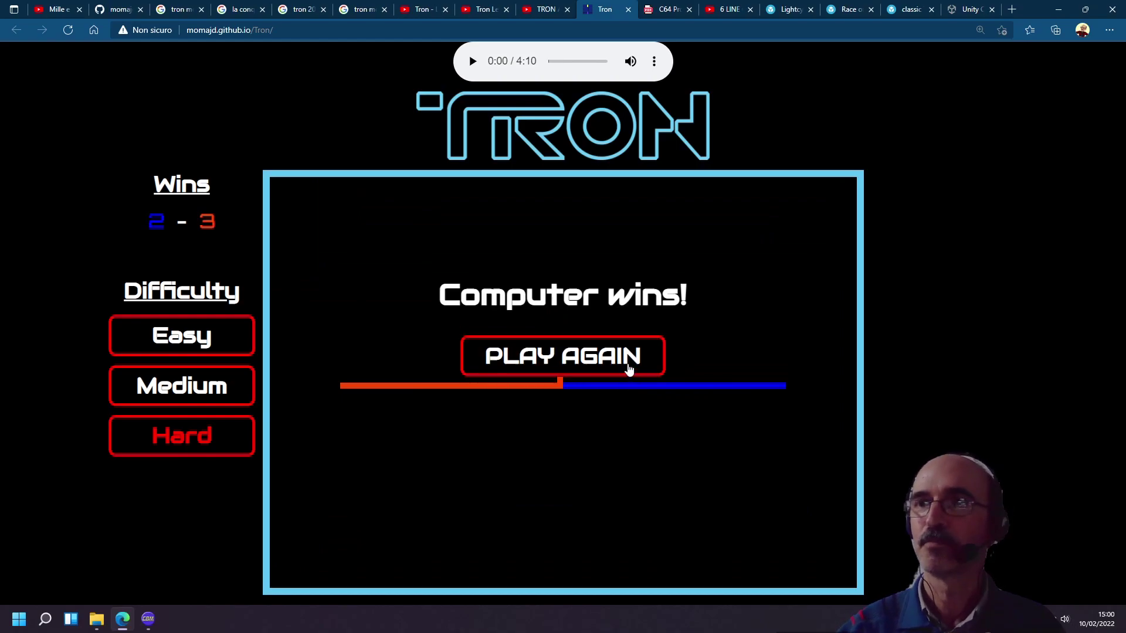
Play another Hard Tron round, steering the blue light cycle with arrow keys until the computer wins
click(628, 369)
key(Up)
key(Left)
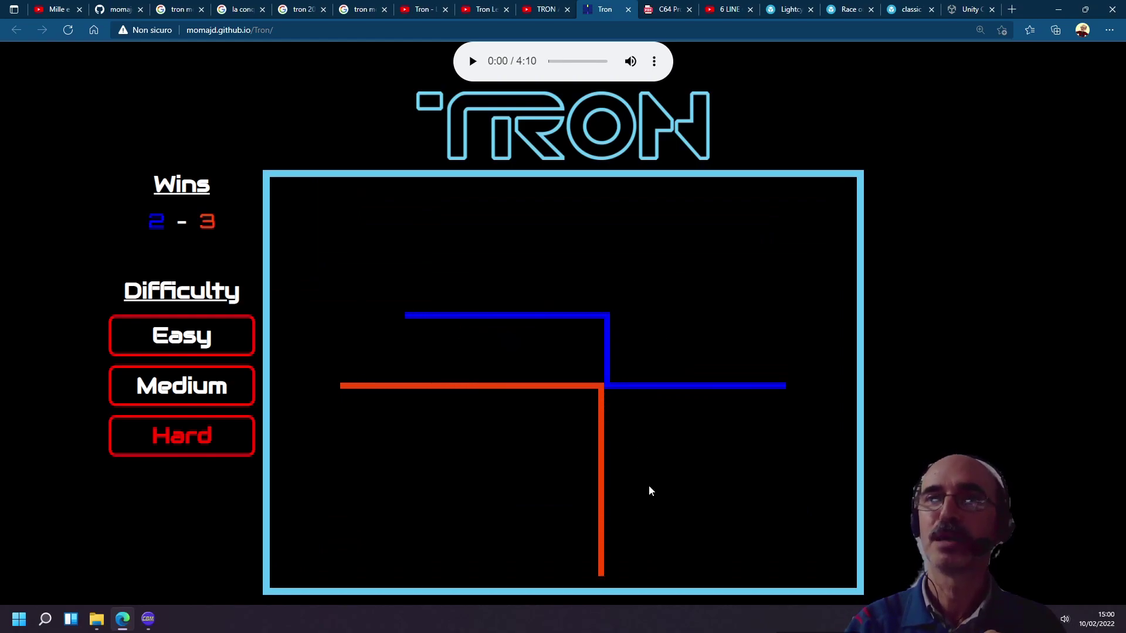
key(Up)
key(Right)
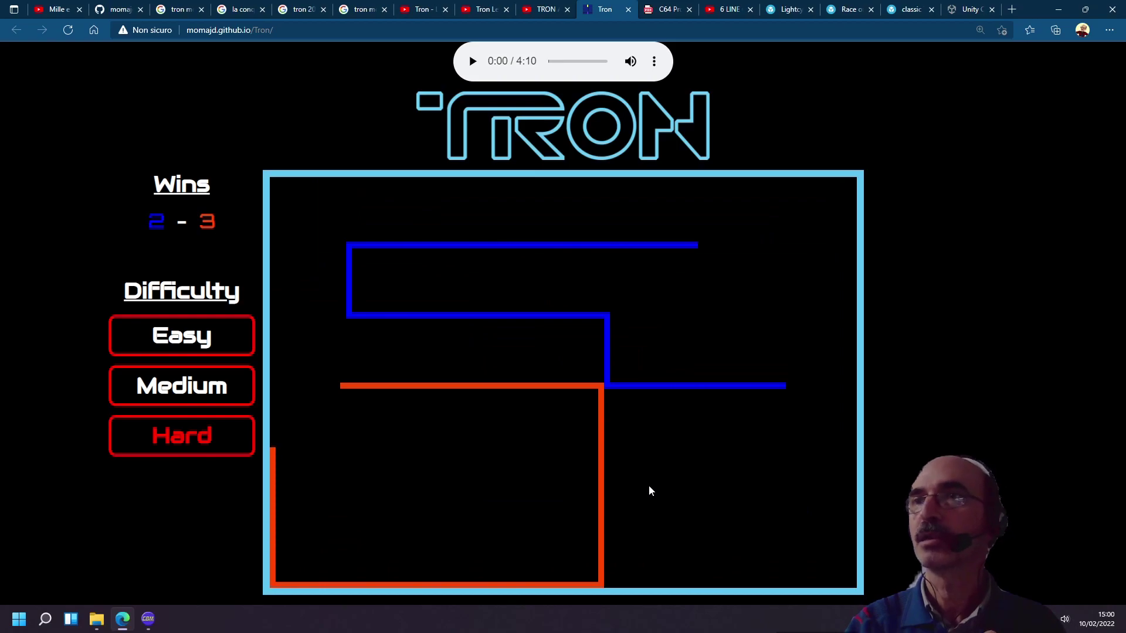
key(Up)
key(Left)
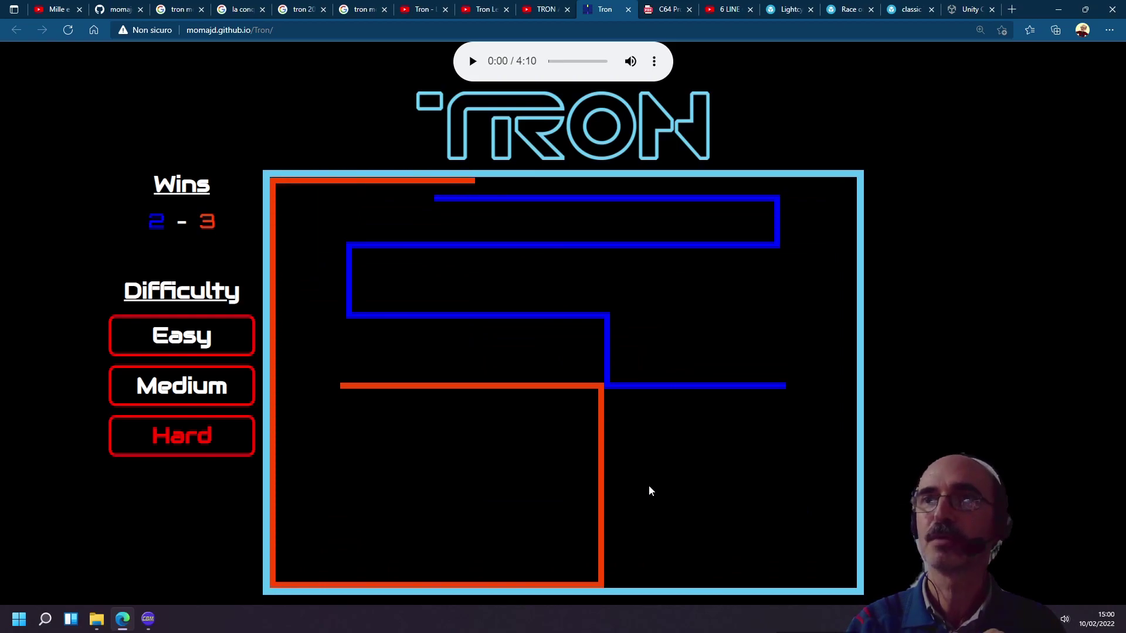
key(Down)
key(Right)
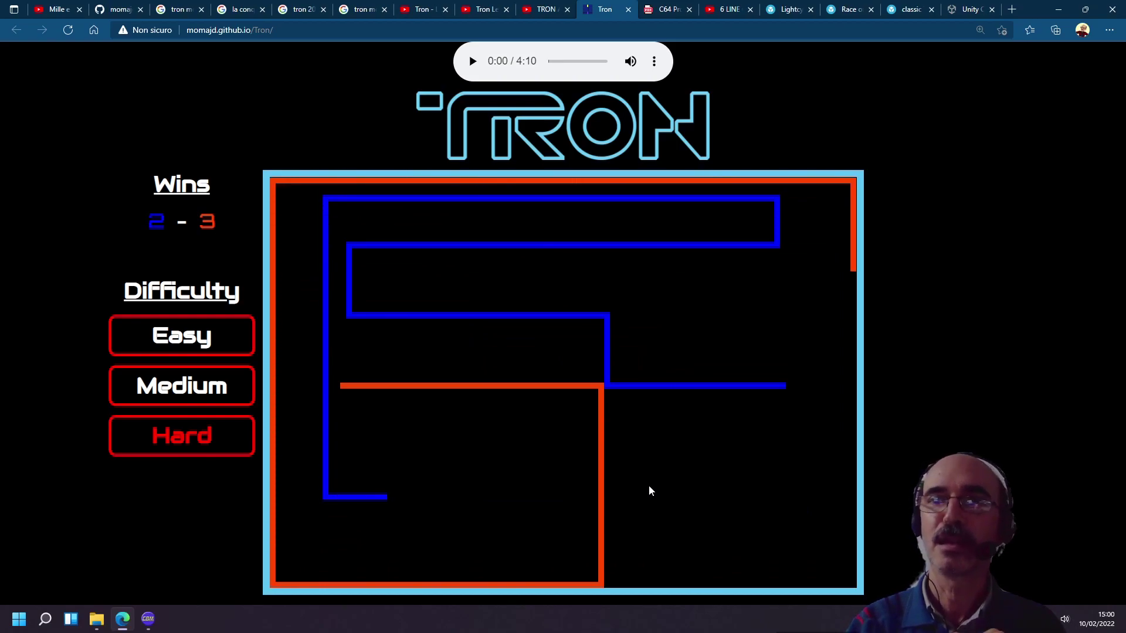
key(Down)
key(Left)
key(Up)
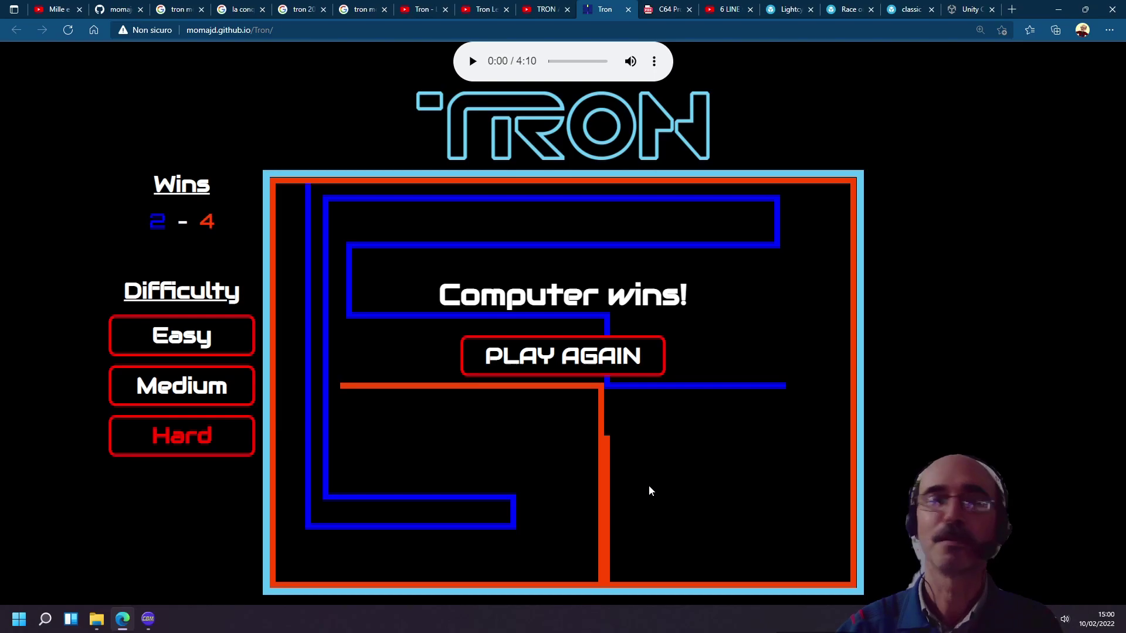
click(666, 13)
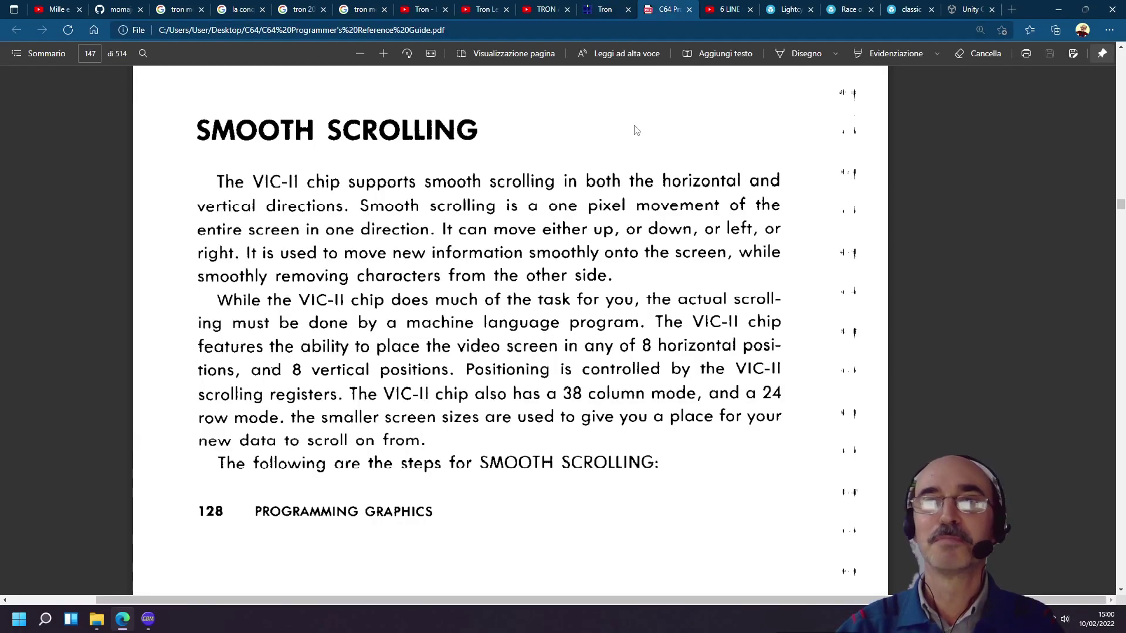
scroll(566, 218, down, 2)
scroll(566, 218, up, 2)
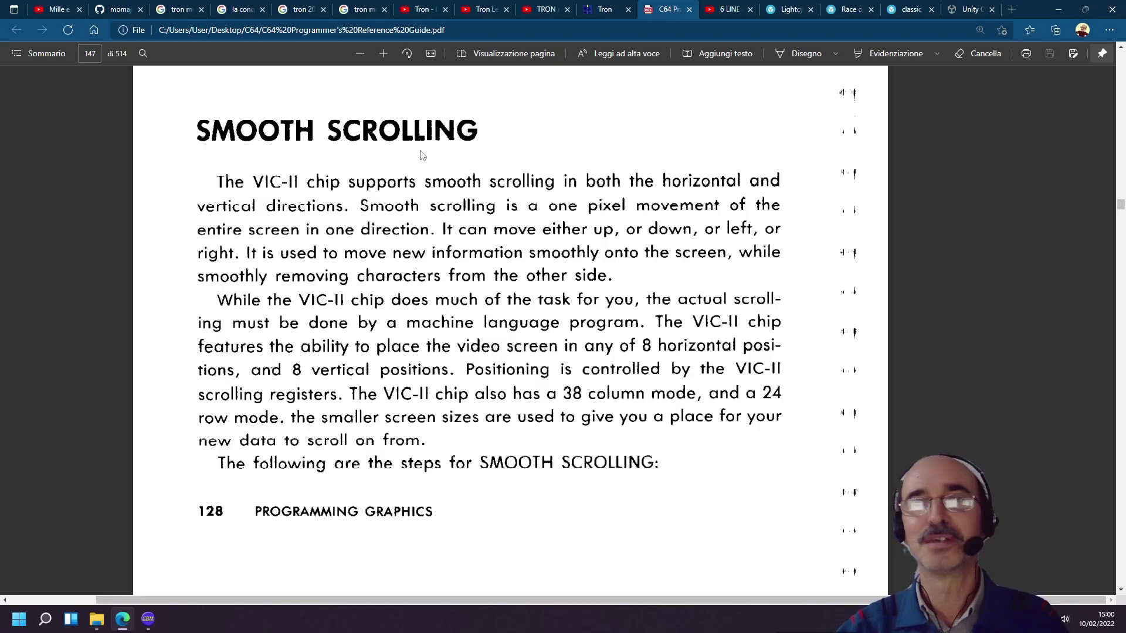
scroll(419, 154, down, 2)
scroll(420, 154, down, 4)
scroll(421, 154, down, 4)
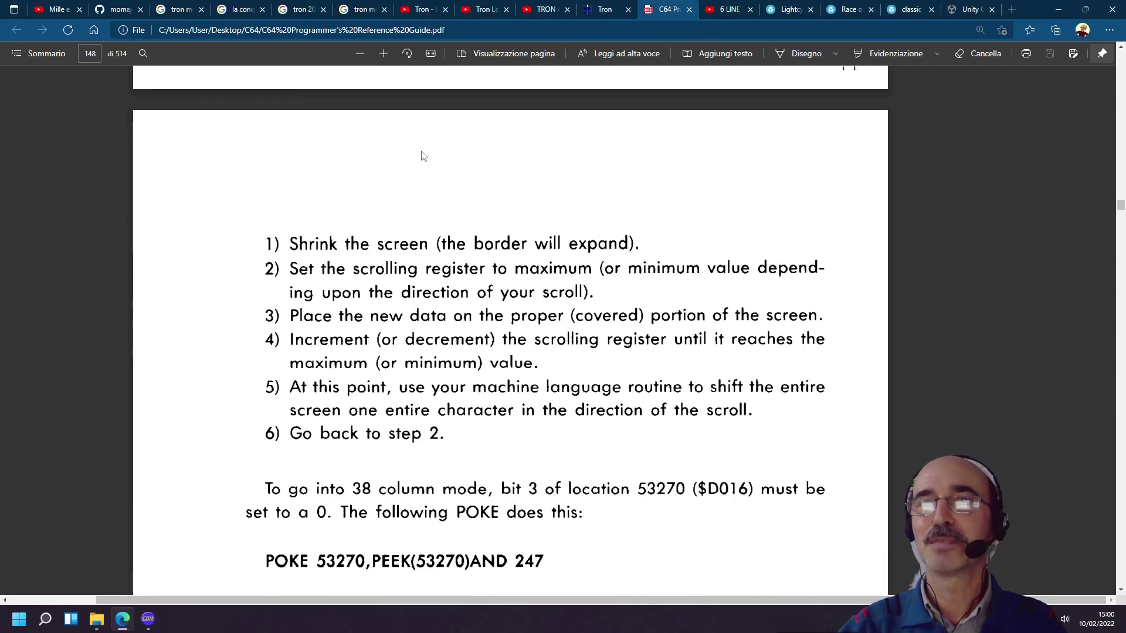
scroll(420, 154, down, 2)
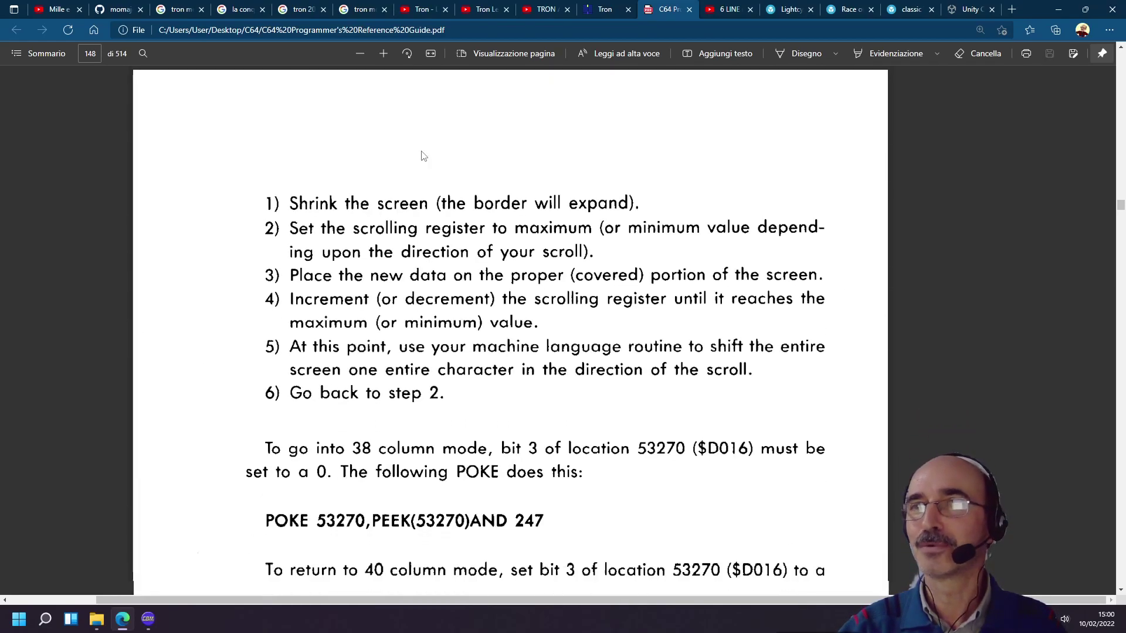
scroll(421, 154, down, 2)
scroll(421, 155, up, 2)
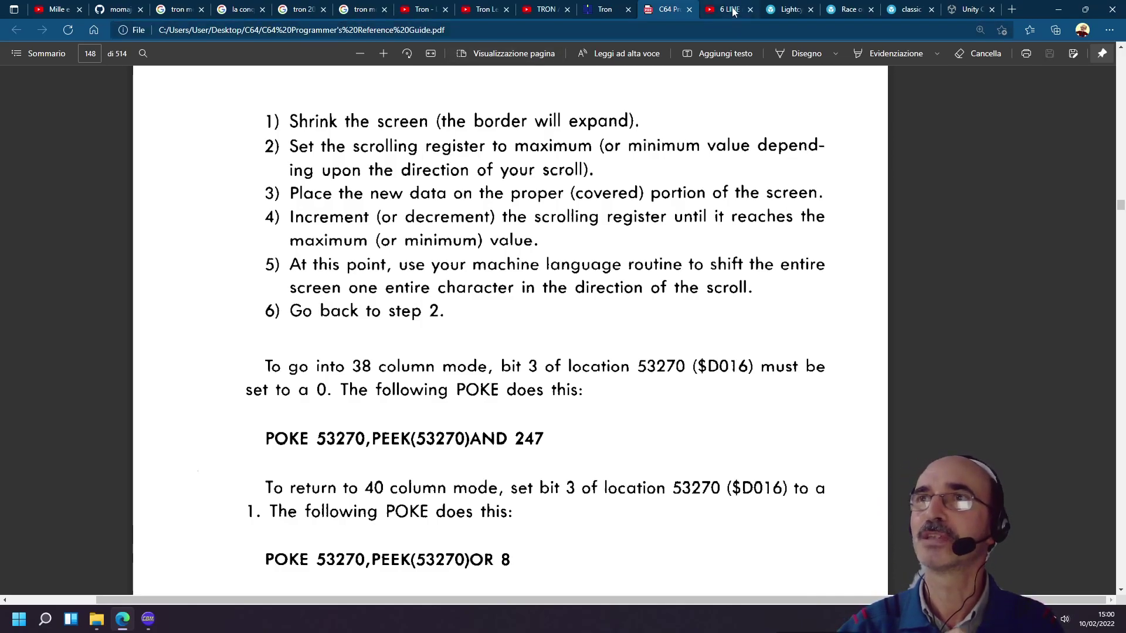
scroll(594, 241, down, 6)
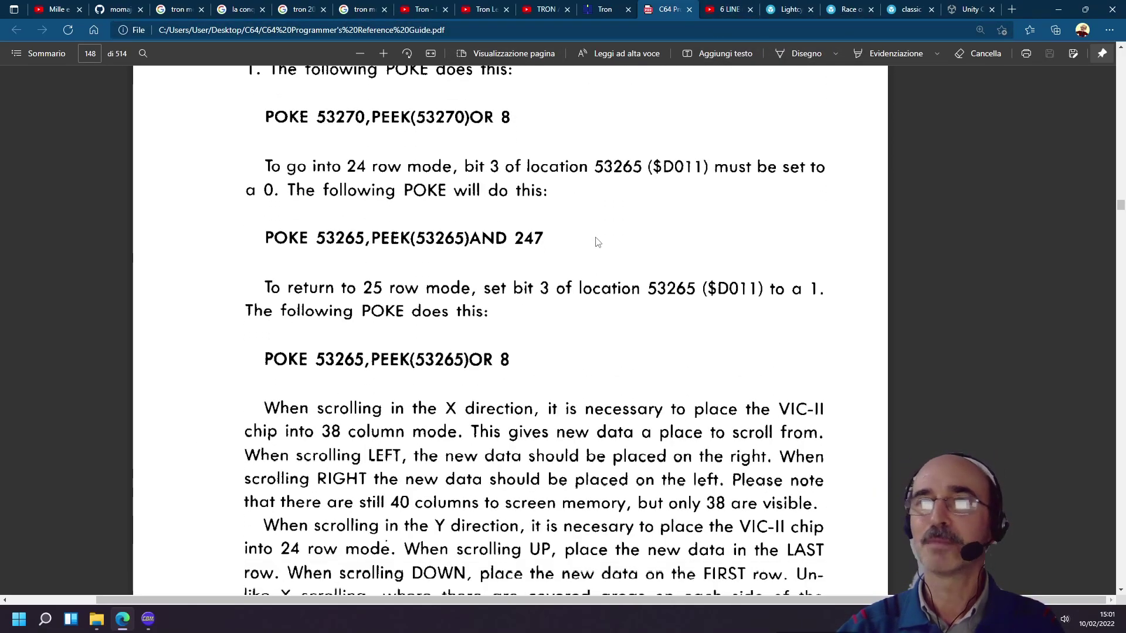
scroll(598, 242, down, 2)
scroll(598, 242, down, 1)
scroll(597, 242, down, 3)
scroll(598, 242, down, 2)
scroll(597, 242, down, 2)
scroll(596, 241, down, 2)
scroll(596, 241, down, 6)
scroll(596, 241, down, 5)
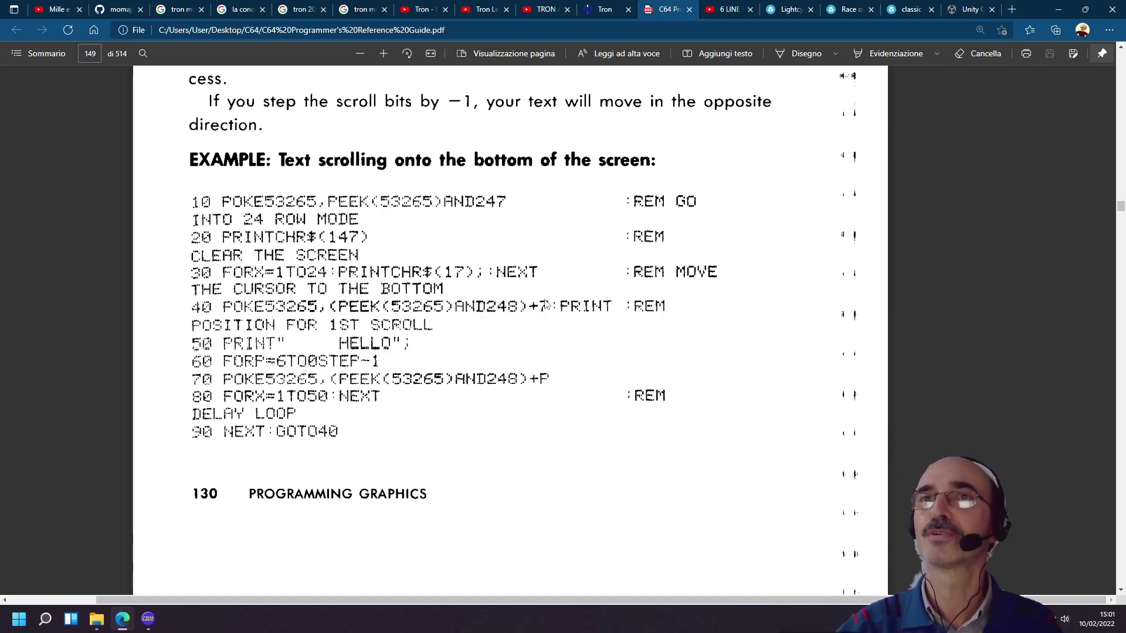
scroll(545, 305, up, 5)
scroll(545, 305, up, 5)
scroll(545, 305, up, 5)
scroll(545, 305, up, 5)
scroll(544, 306, up, 5)
scroll(544, 306, up, 5)
scroll(544, 306, up, 3)
scroll(544, 306, up, 5)
scroll(544, 306, down, 1)
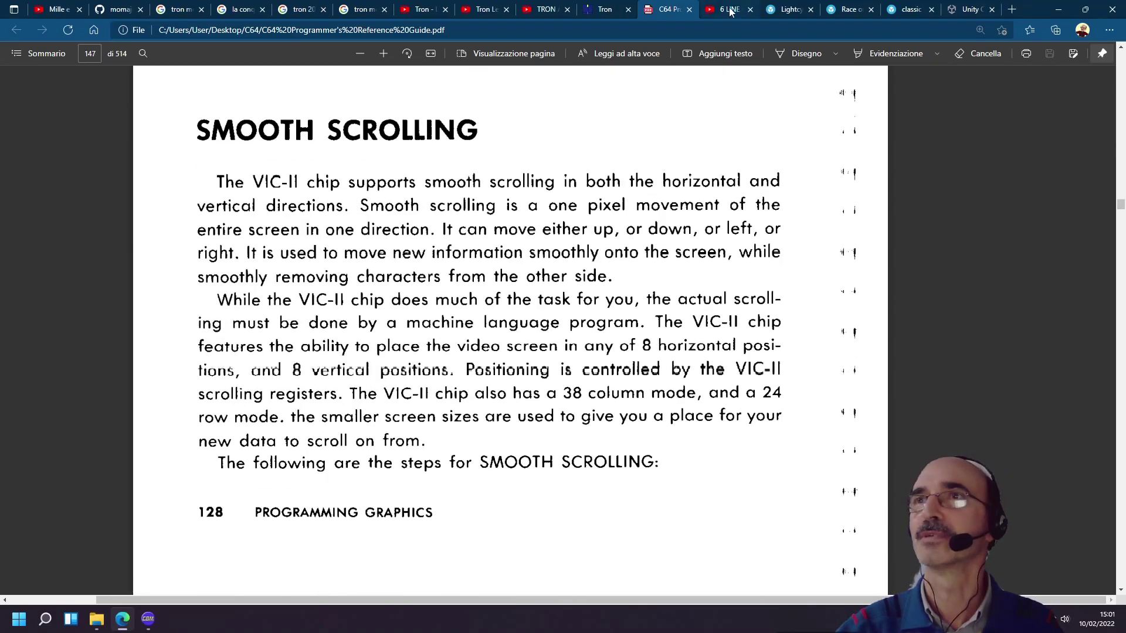
Play the smooth diagonal scroll video for a while, then pause it on the scrolling grid
click(729, 10)
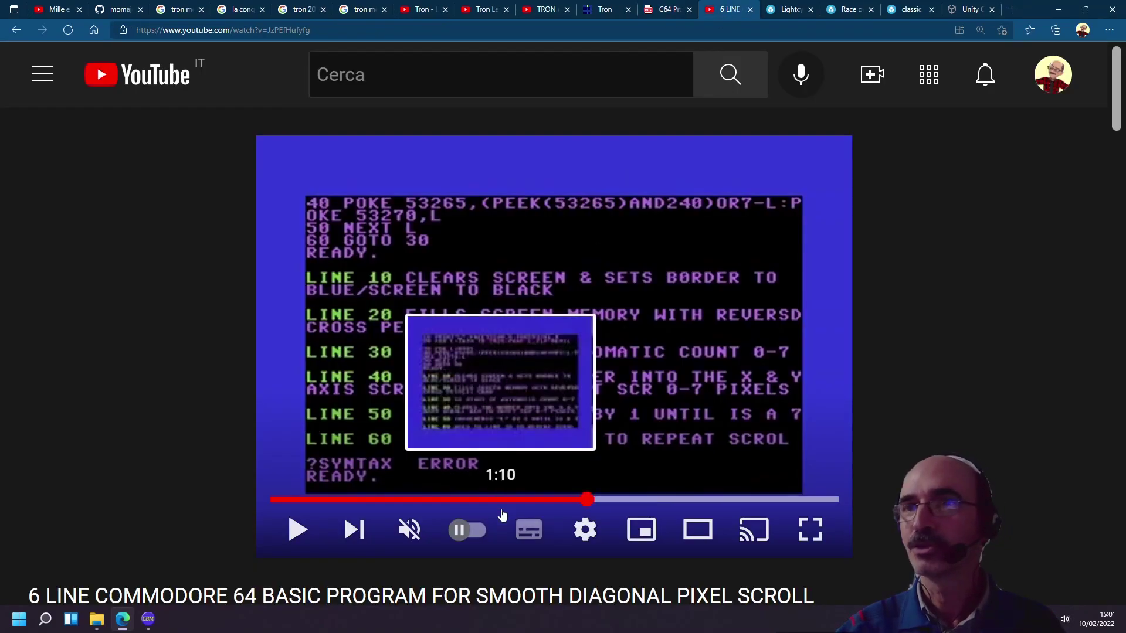
click(299, 530)
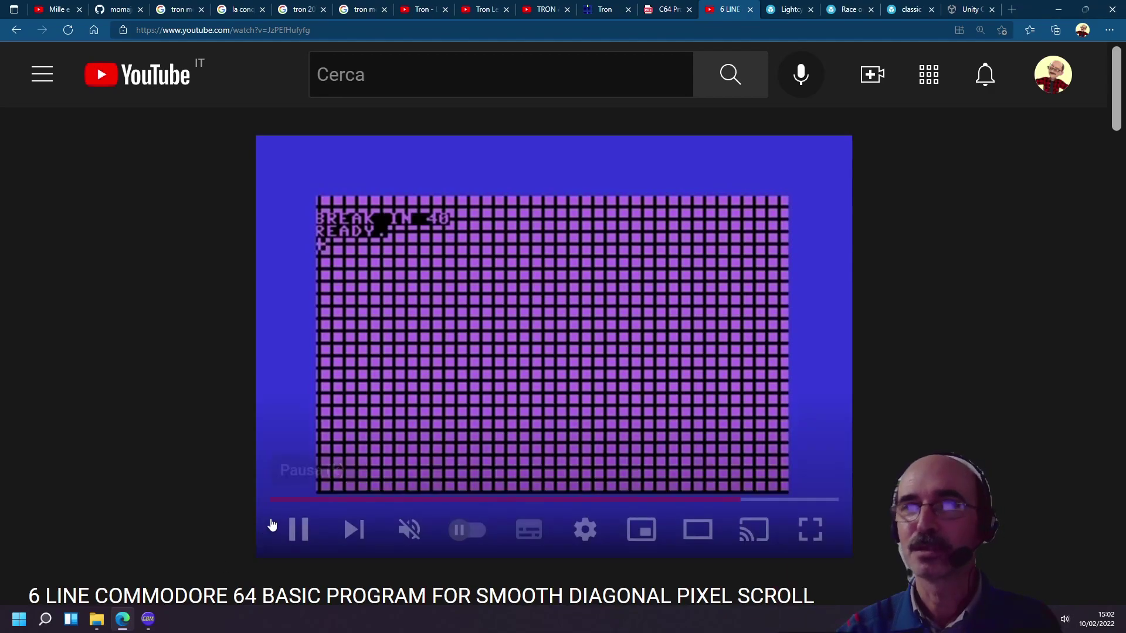
click(298, 530)
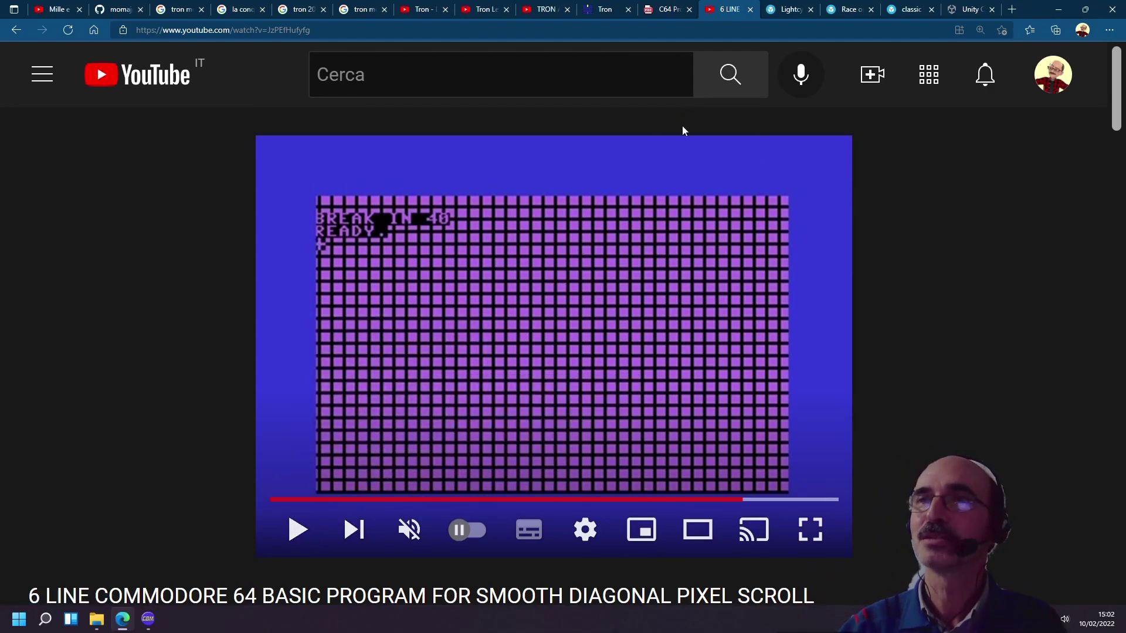
Build and run the smoothscroll program from CBM prg Studio in a maximized VICE window
click(151, 620)
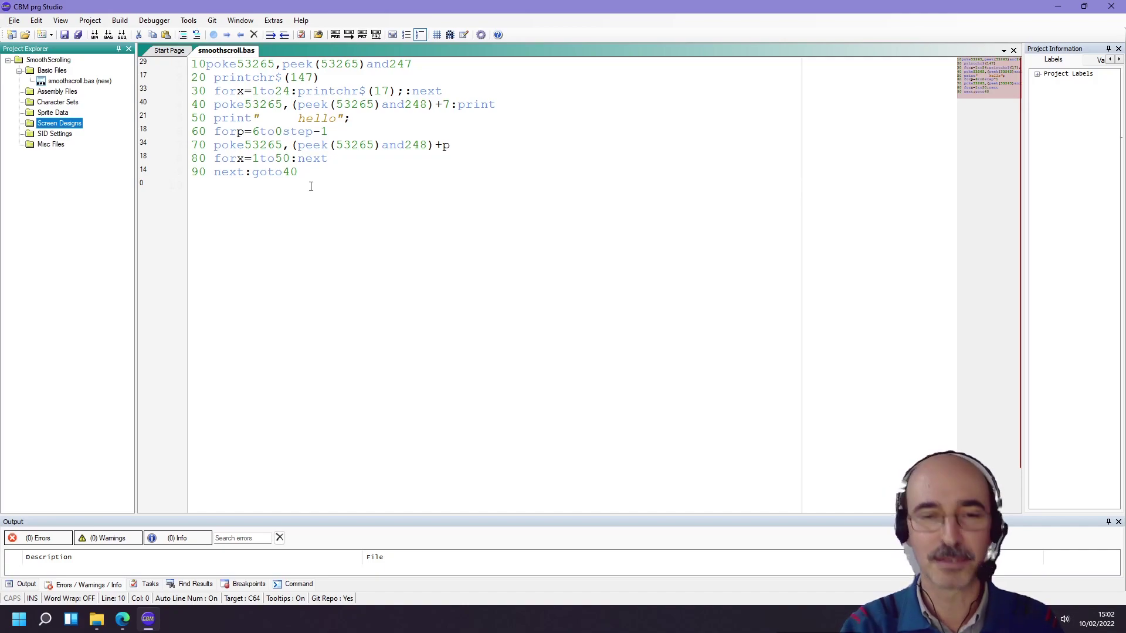
key(F5)
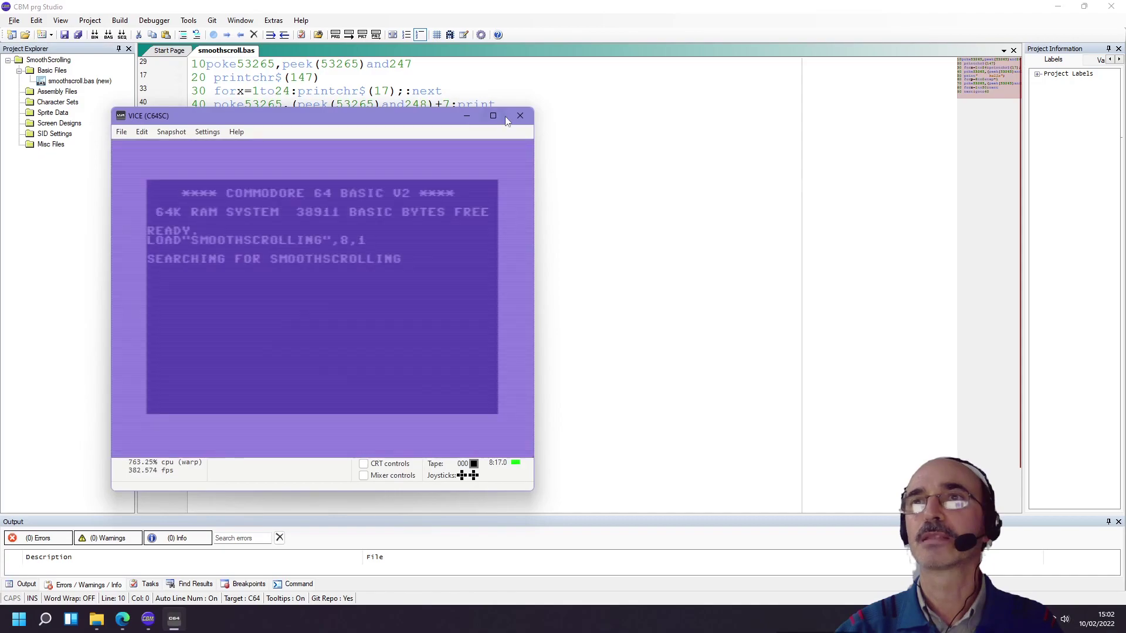
double_click(494, 115)
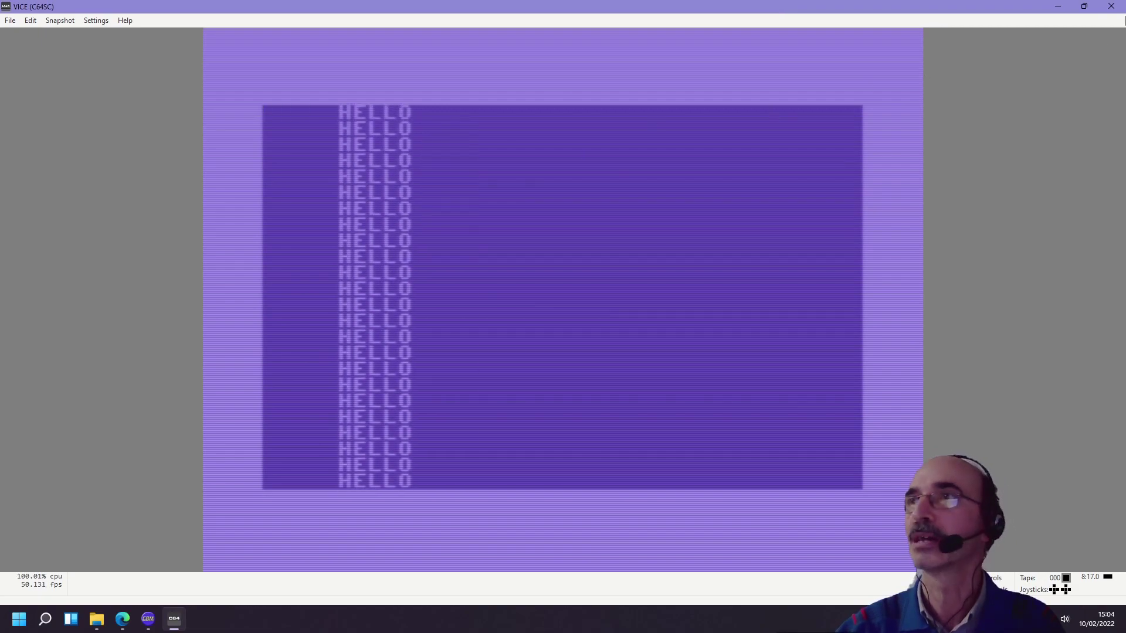
Exit the VICE emulator and quit CBM prg Studio, confirming OK for each
click(1110, 5)
click(529, 337)
click(1107, 10)
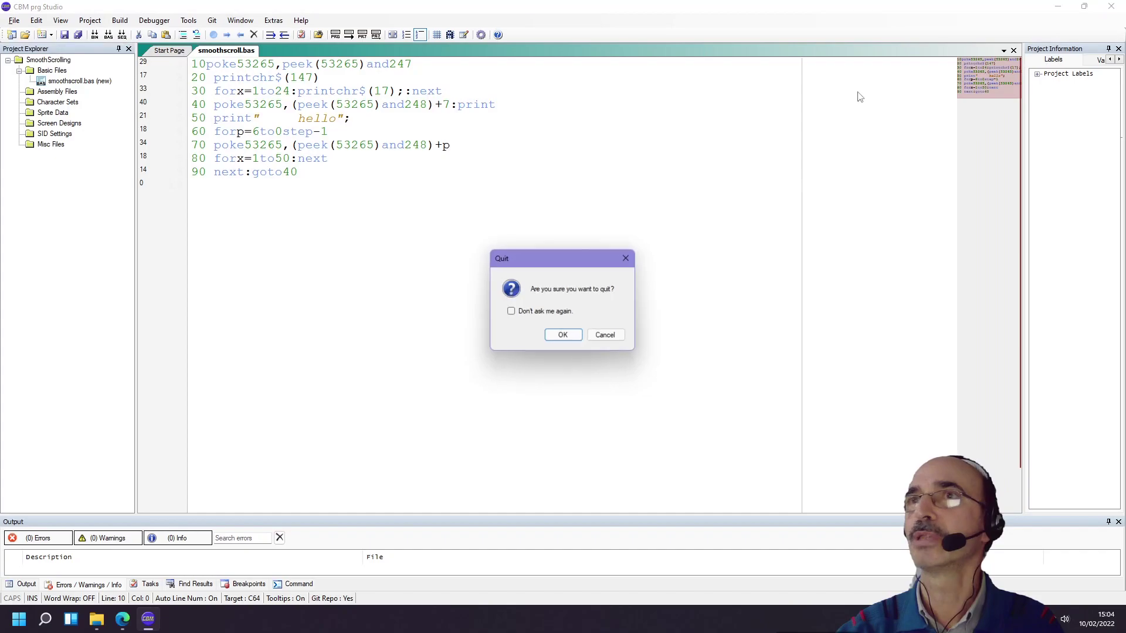
click(568, 338)
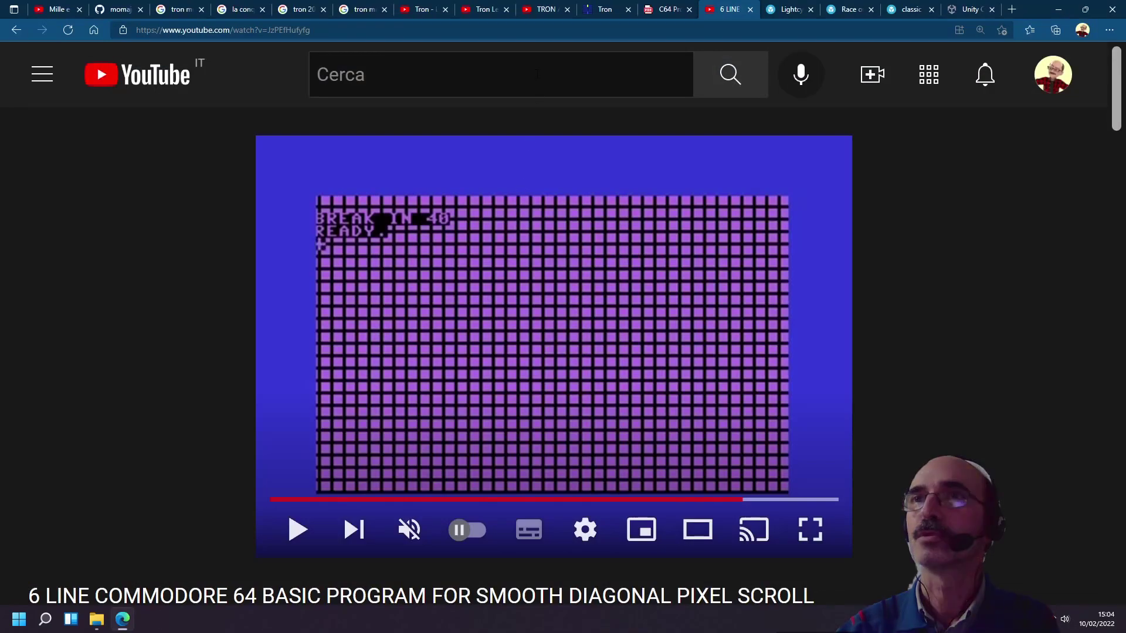
click(791, 11)
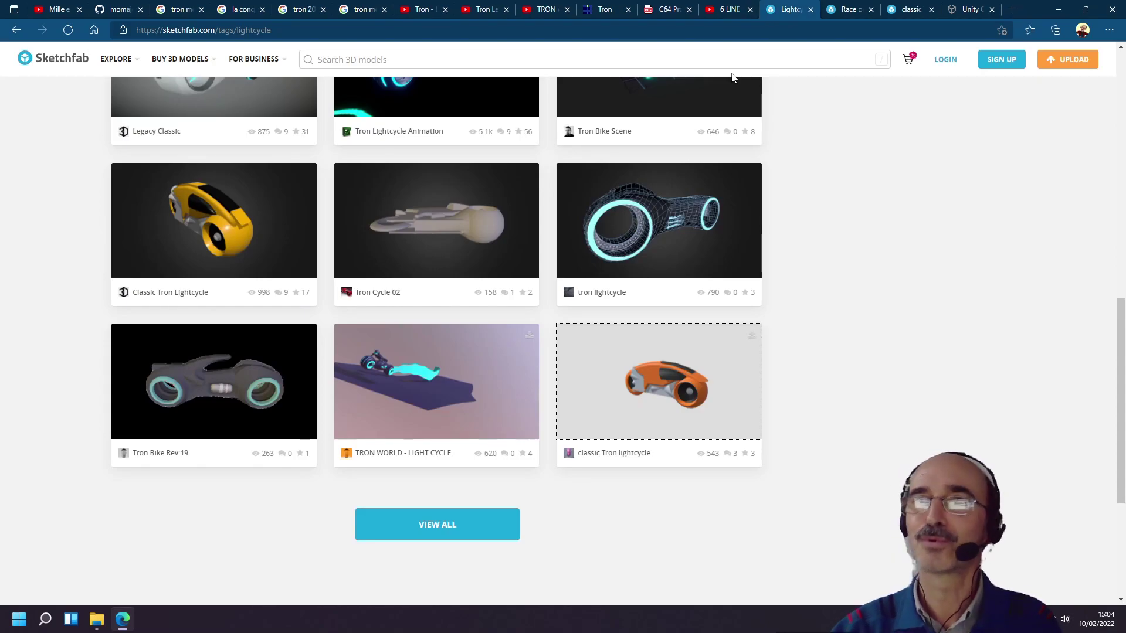
Browse down the Sketchfab lightcycle model grid and scroll back to the top
scroll(732, 77, up, 1)
scroll(731, 78, up, 2)
scroll(731, 77, up, 7)
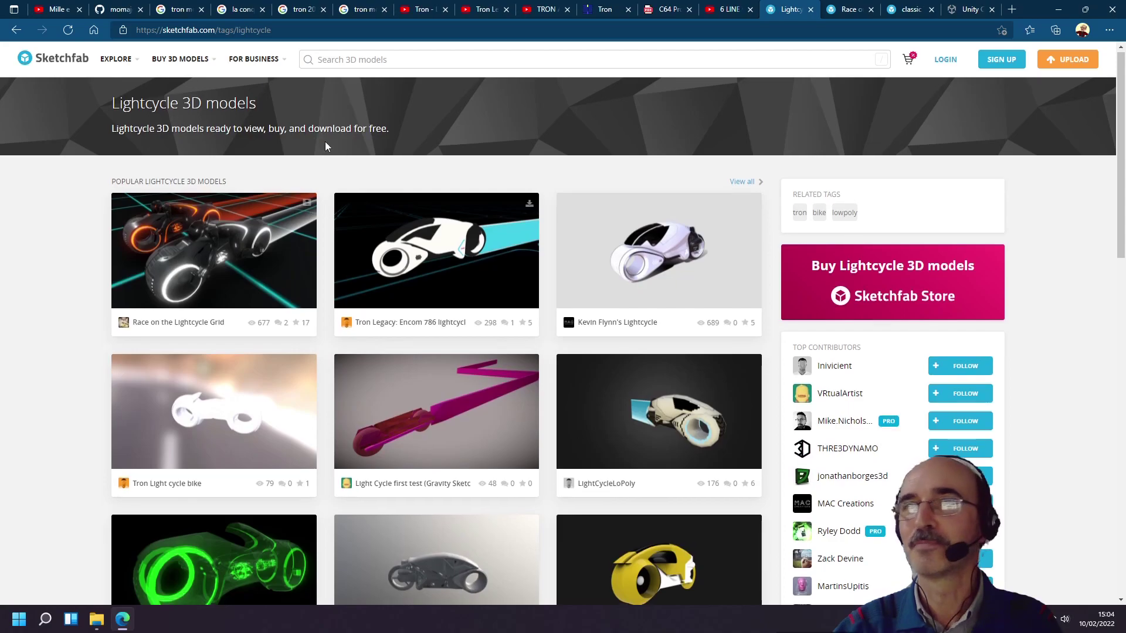
scroll(325, 143, down, 2)
scroll(325, 143, down, 3)
scroll(326, 146, down, 3)
scroll(326, 146, down, 2)
scroll(326, 146, down, 4)
scroll(326, 145, up, 6)
scroll(350, 190, up, 6)
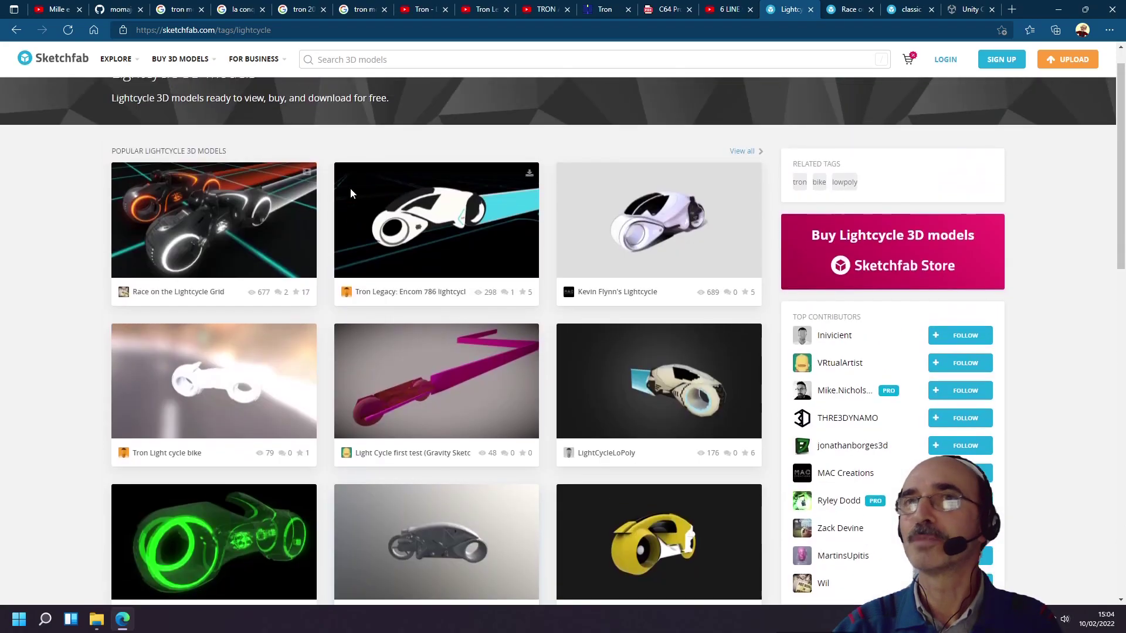
click(854, 12)
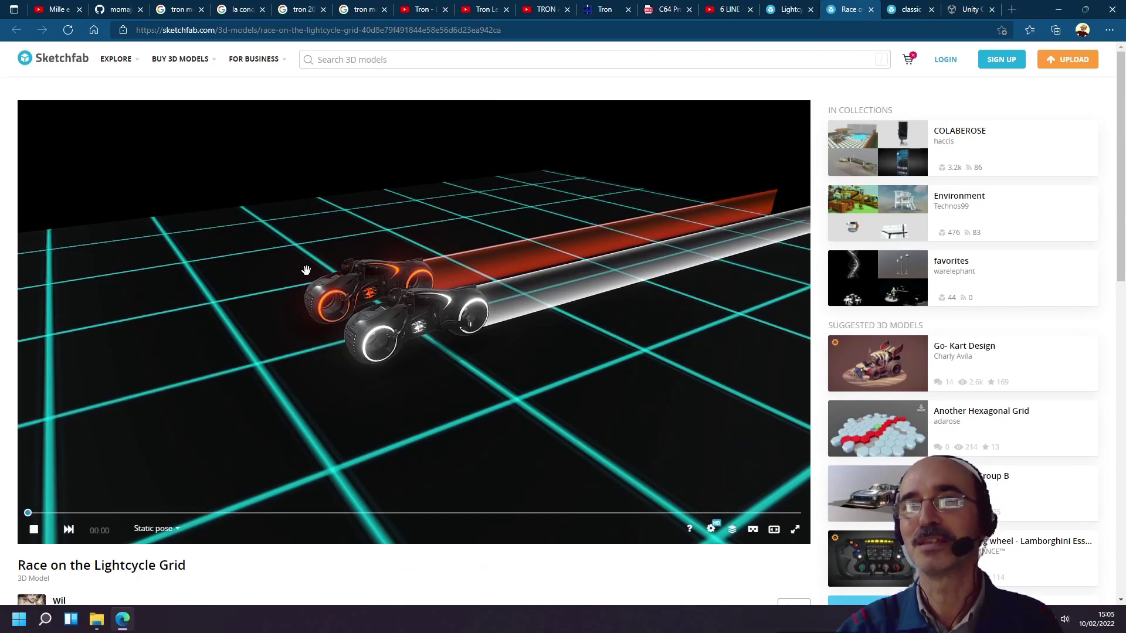
Orbit the Race on the Lightcycle Grid scene, then turn the classic Tron lightcycle to a side view
mouse_move(307, 272)
mouse_down()
mouse_move(434, 281)
mouse_move(409, 234)
mouse_up()
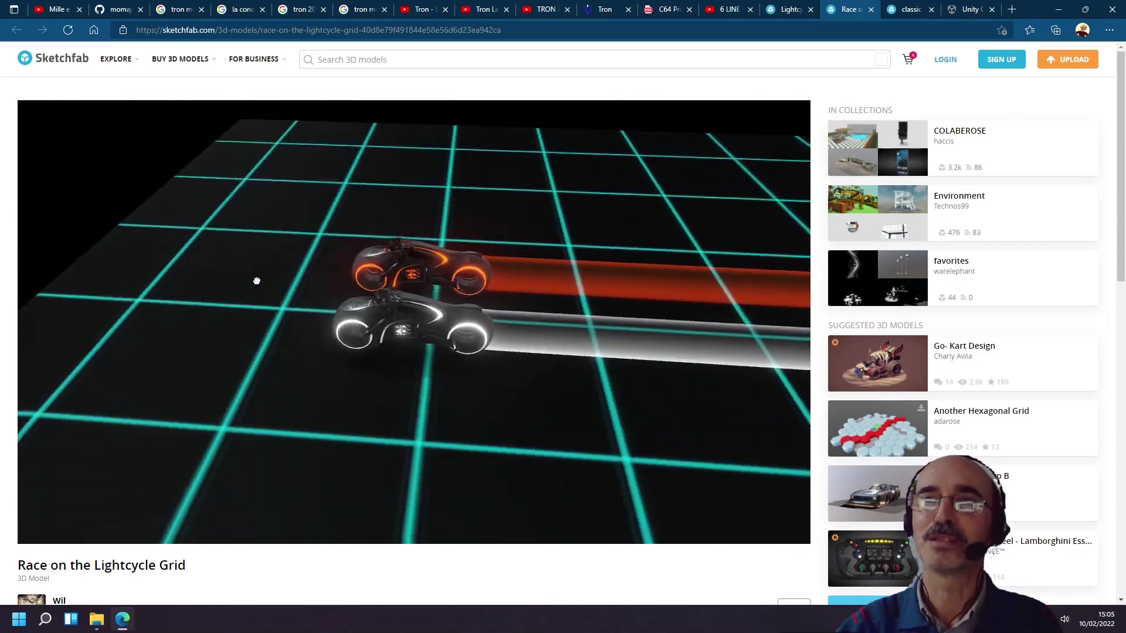
click(903, 10)
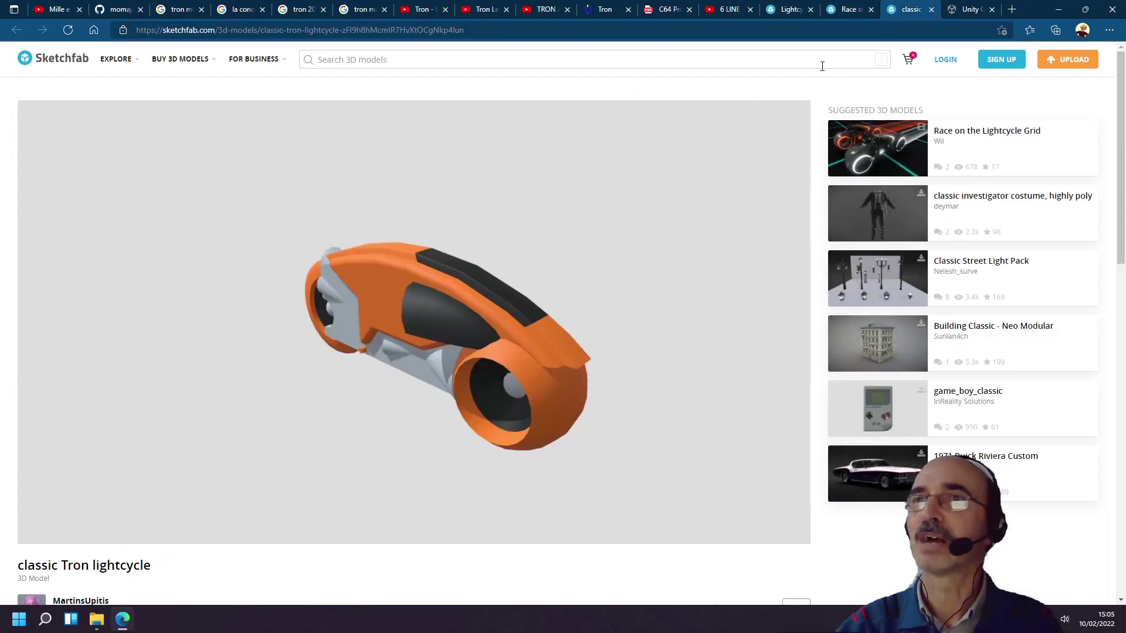
mouse_move(468, 307)
mouse_down()
mouse_move(354, 260)
mouse_move(445, 311)
mouse_move(369, 299)
mouse_move(318, 343)
mouse_up()
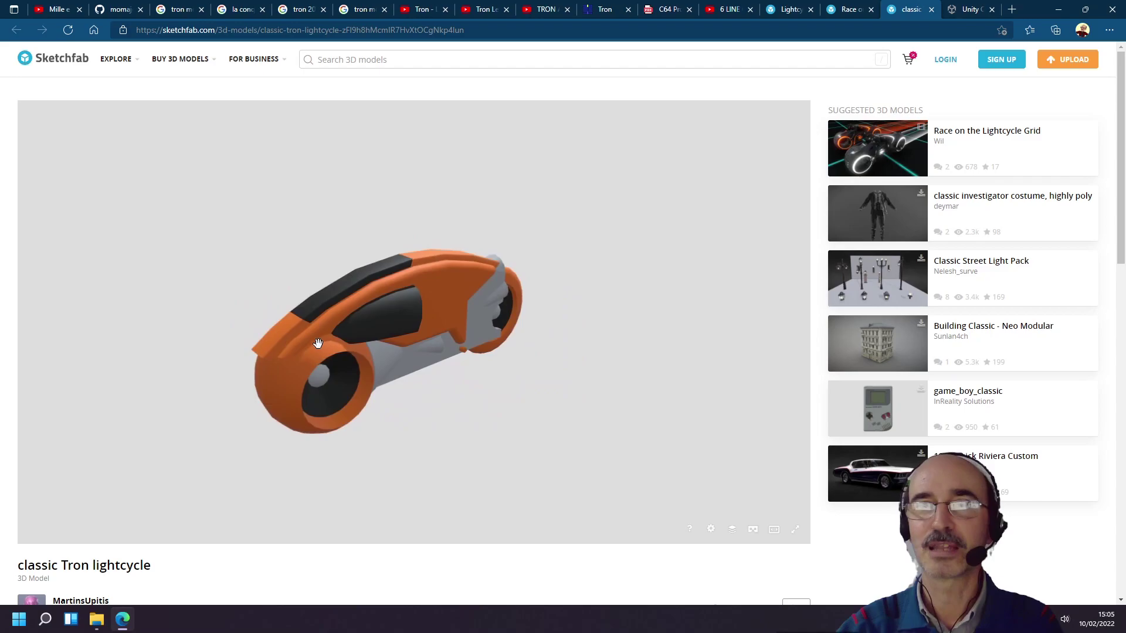
scroll(303, 580, down, 2)
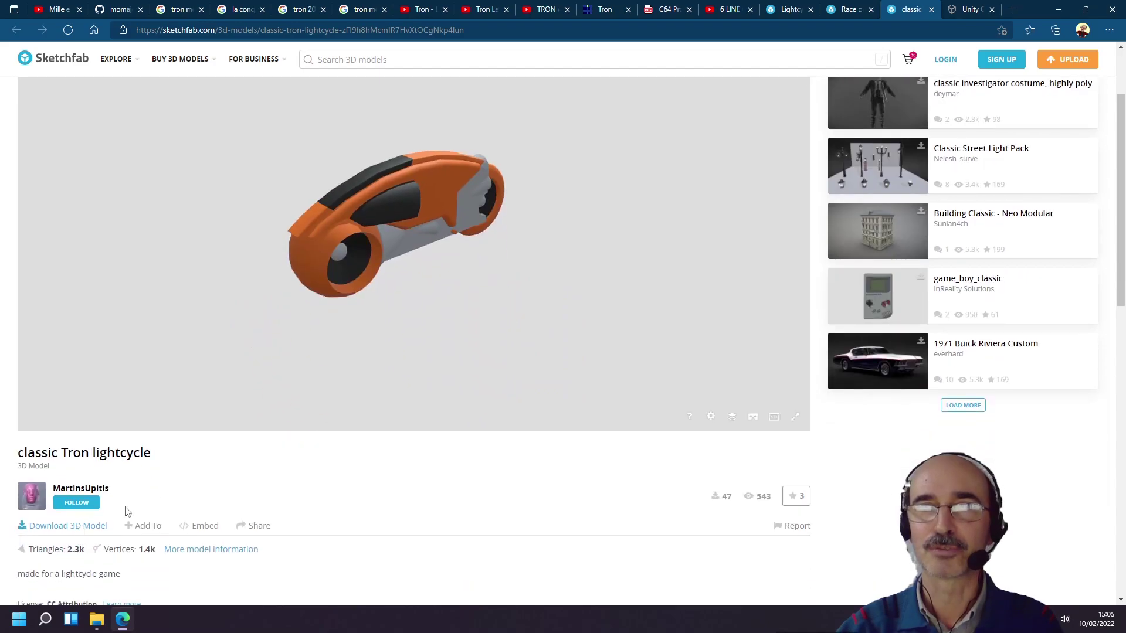
scroll(432, 359, up, 2)
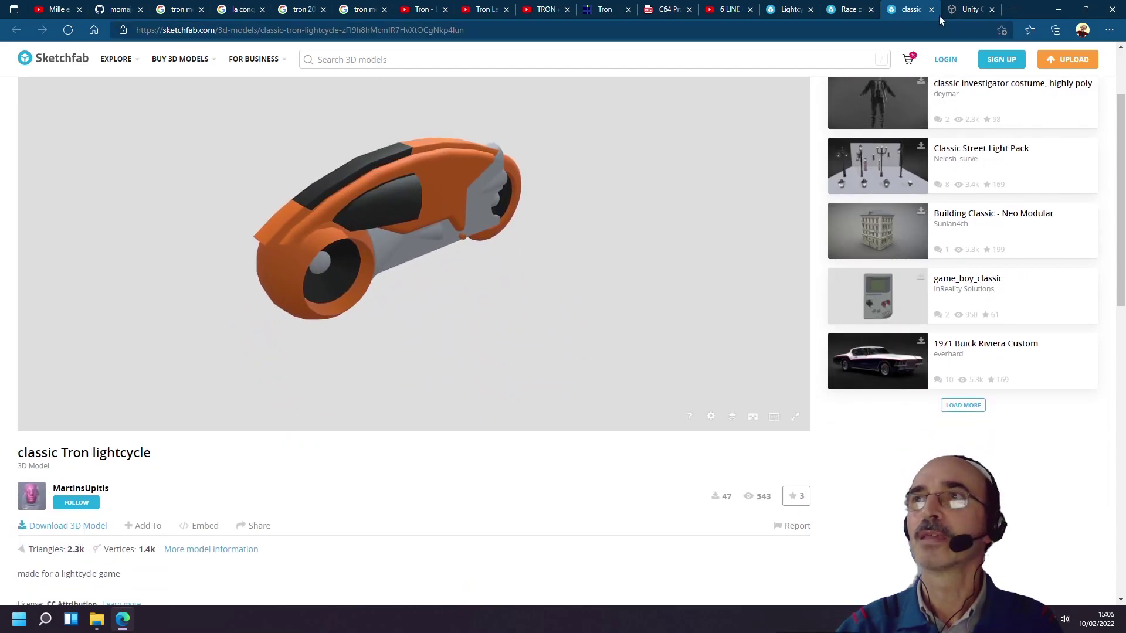
click(942, 14)
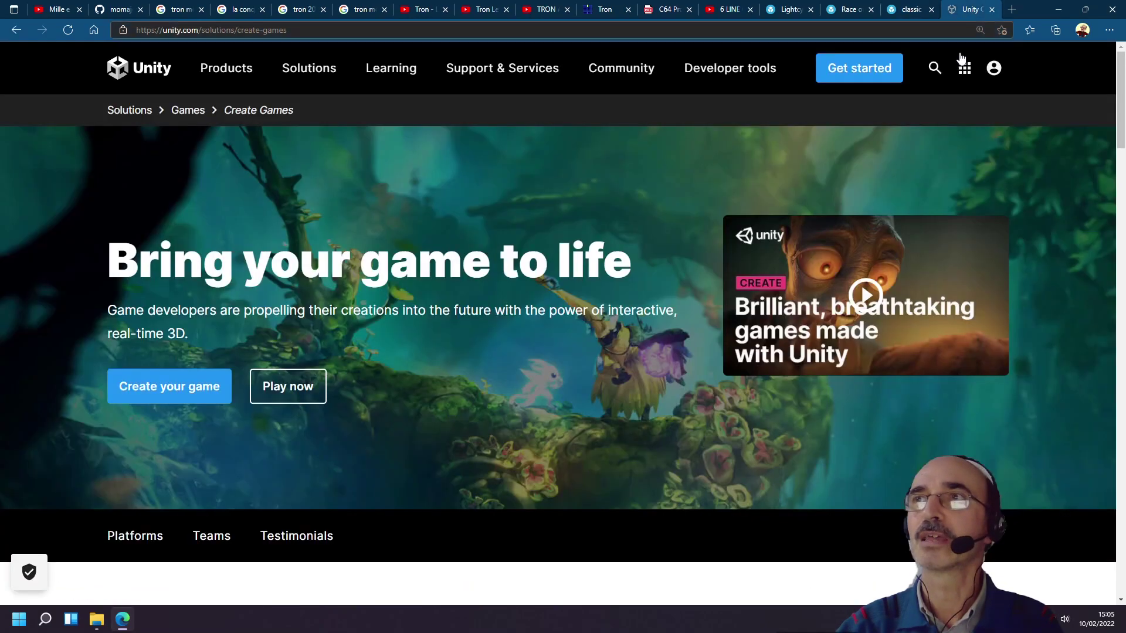
Start the 'Brilliant, breathtaking games made with Unity' video on the Create Games page
click(866, 295)
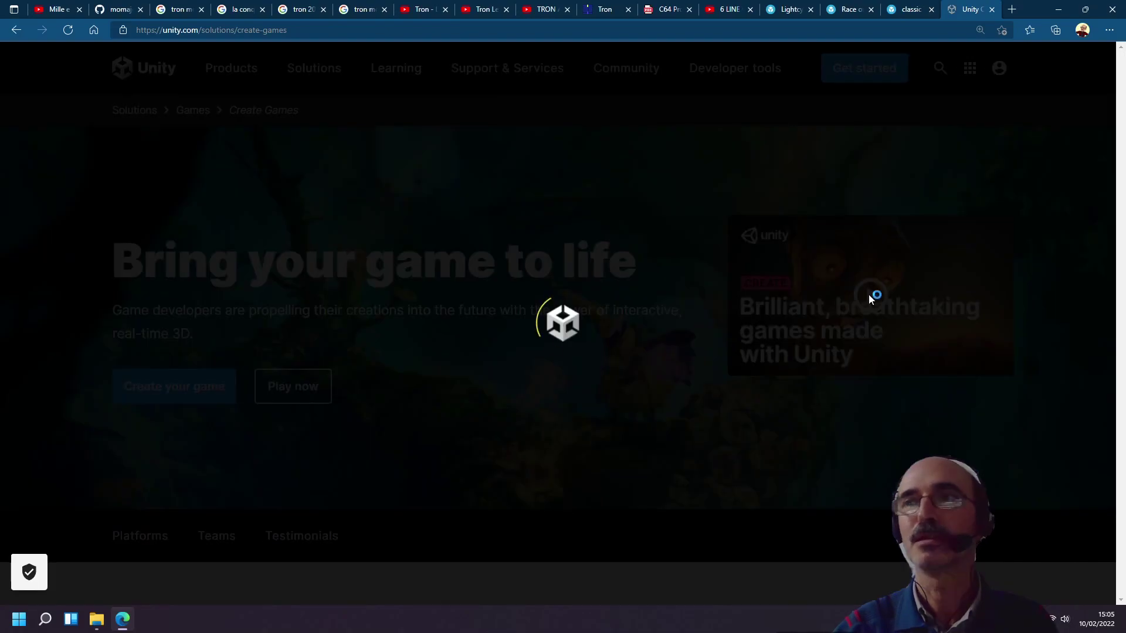